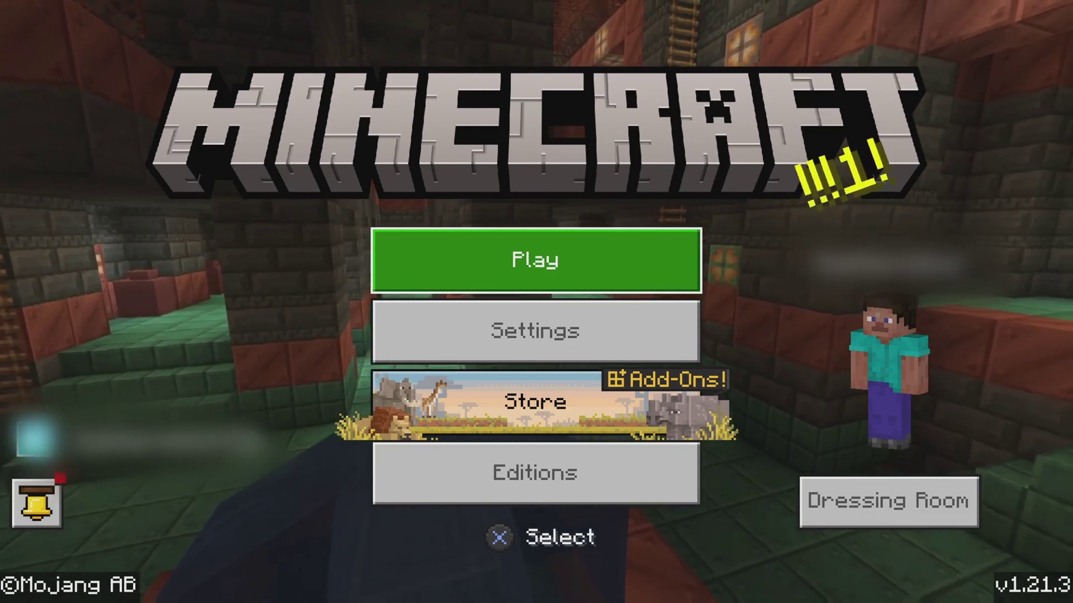
Open the Worlds list from the title screen and move down to the Realm.
{"action": "key", "text": "Return"}
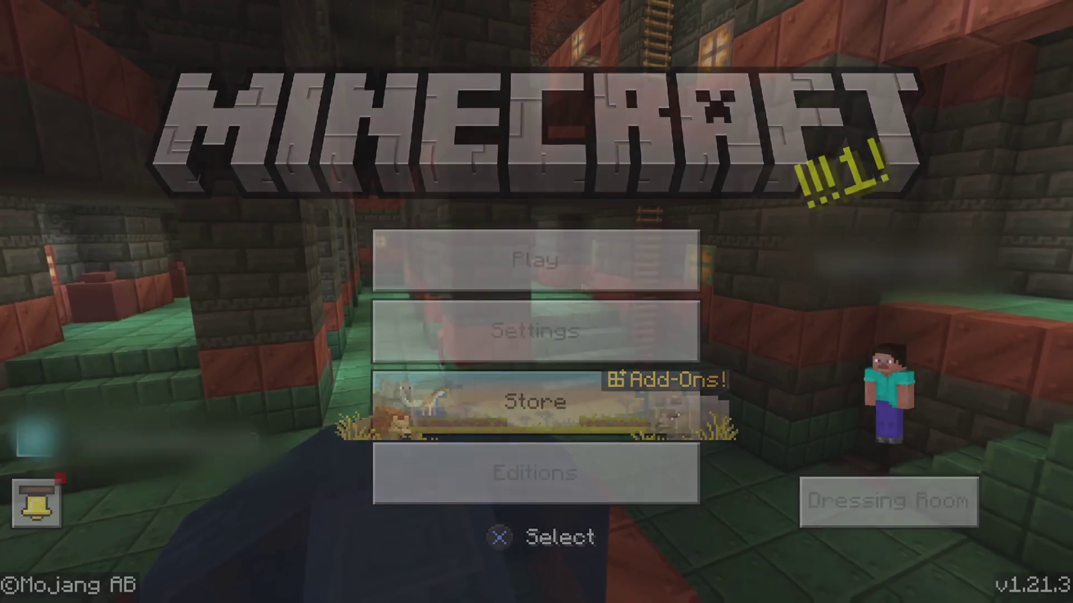
{"action": "key", "text": "Down"}
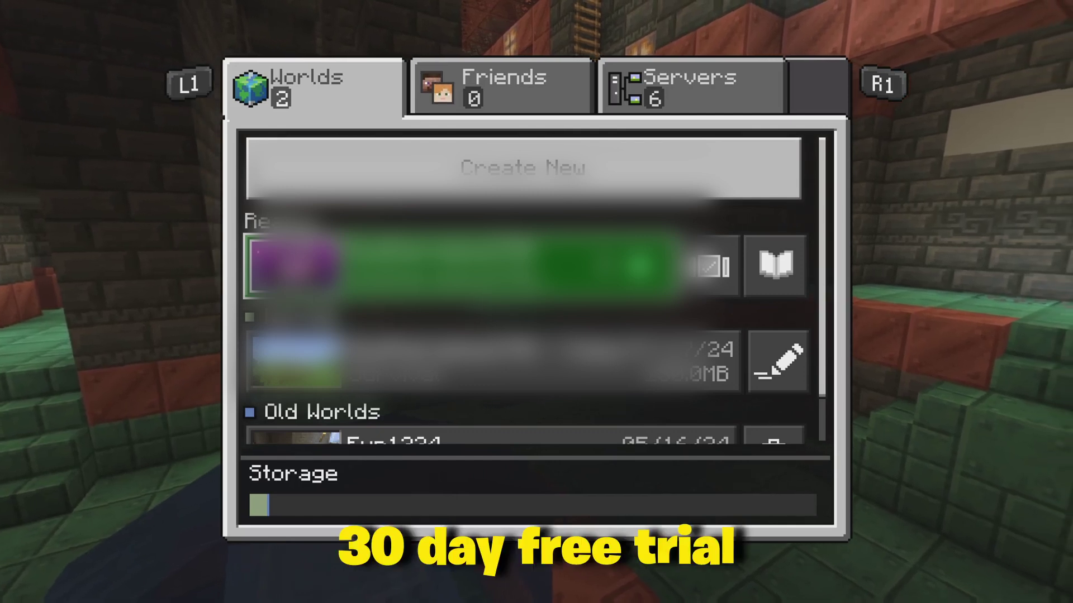
View the Realm's settings and world slots, then return to the world list.
{"action": "key", "text": "Right"}
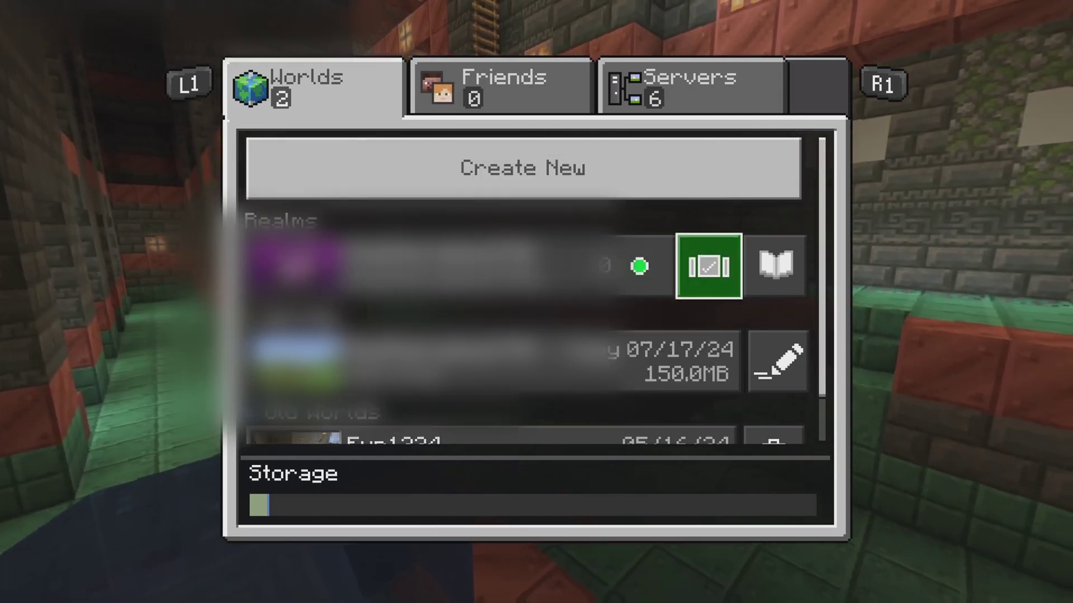
{"action": "key", "text": "Return"}
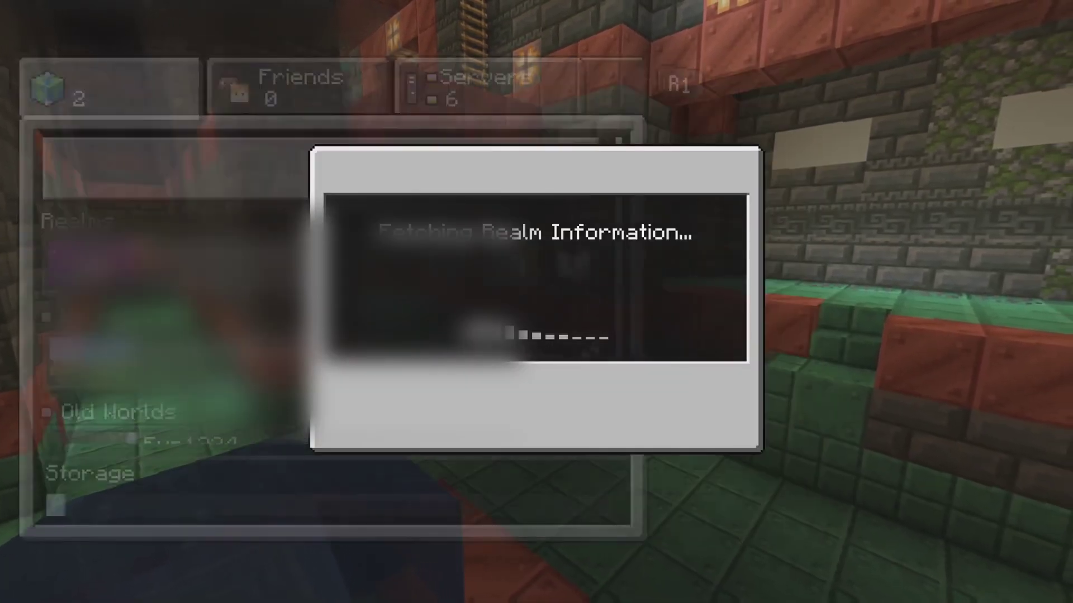
{"action": "key", "text": "Down"}
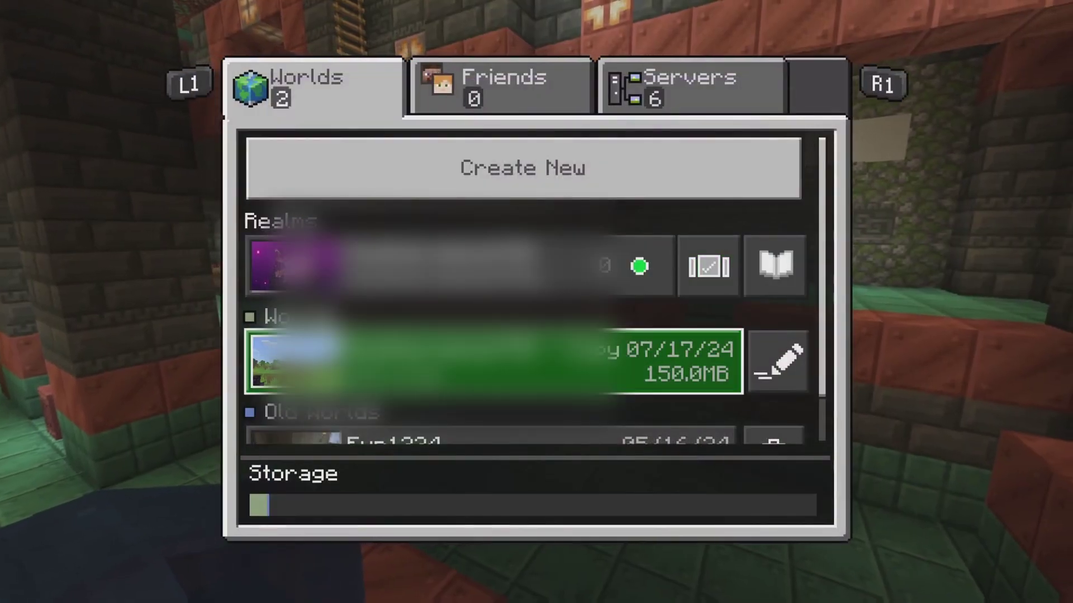
Navigate up to the Create New option.
{"action": "key", "text": "Right"}
{"action": "key", "text": "Down"}
{"action": "key", "text": "Up"}
{"action": "key", "text": "Up"}
{"action": "key", "text": "Up"}
Start a new world and bring up its Advanced world settings.
{"action": "key", "text": "Return"}
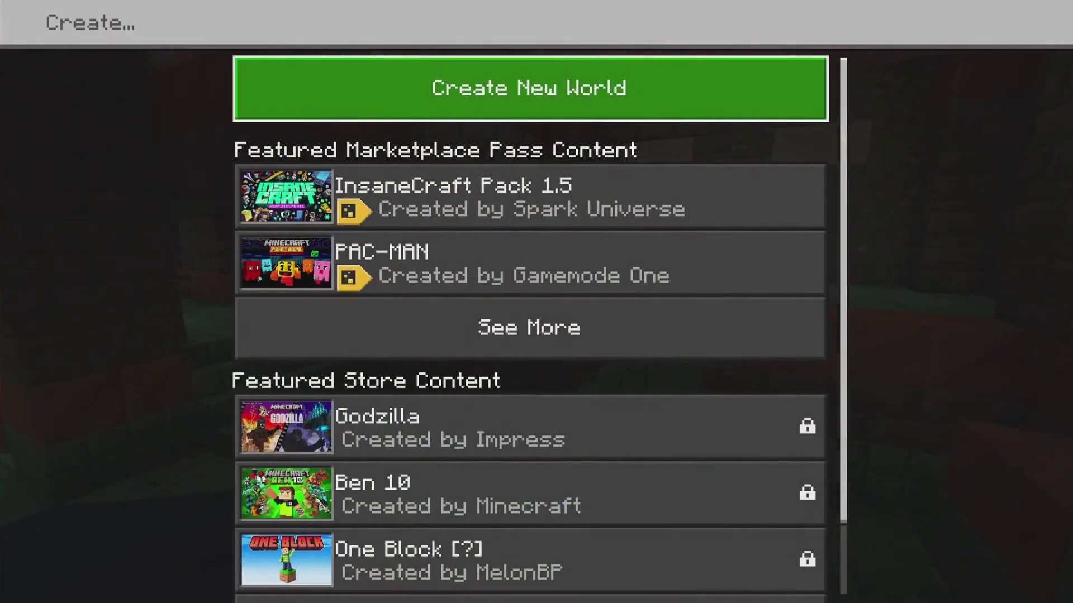
{"action": "key", "text": "Return"}
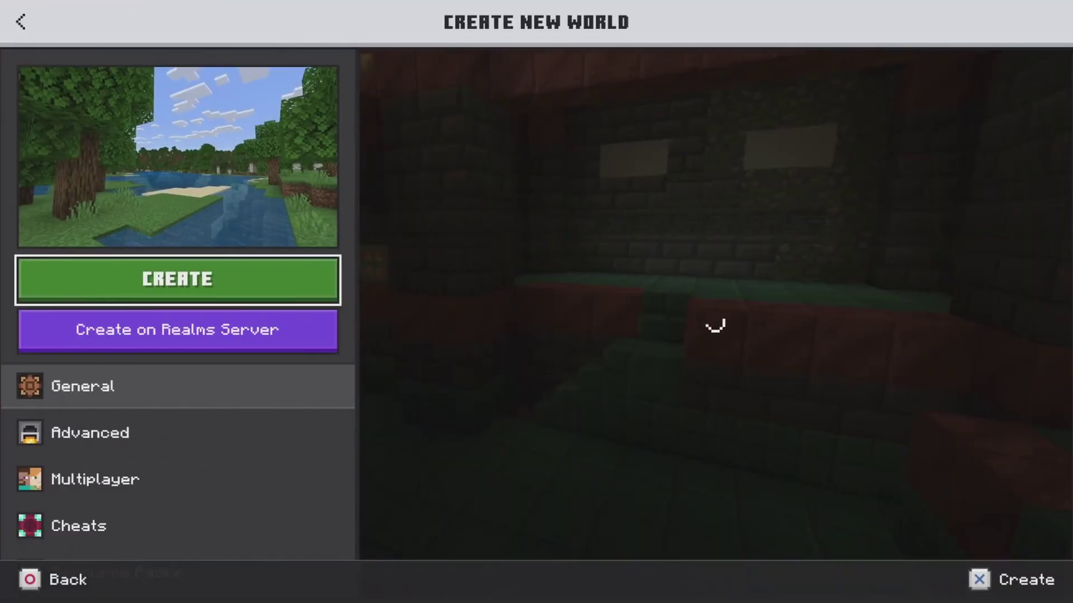
{"action": "key", "text": "Down"}
{"action": "key", "text": "Down"}
{"action": "key", "text": "Down"}
{"action": "key", "text": "Down"}
{"action": "key", "text": "Down"}
{"action": "key", "text": "Down"}
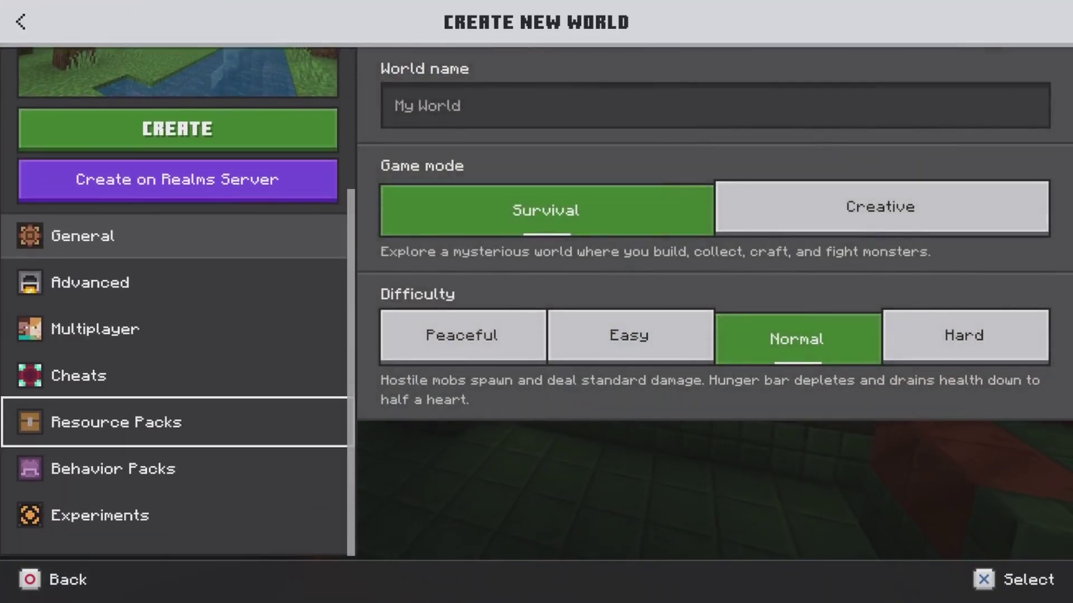
{"action": "key", "text": "Up"}
{"action": "key", "text": "Up"}
{"action": "key", "text": "Up"}
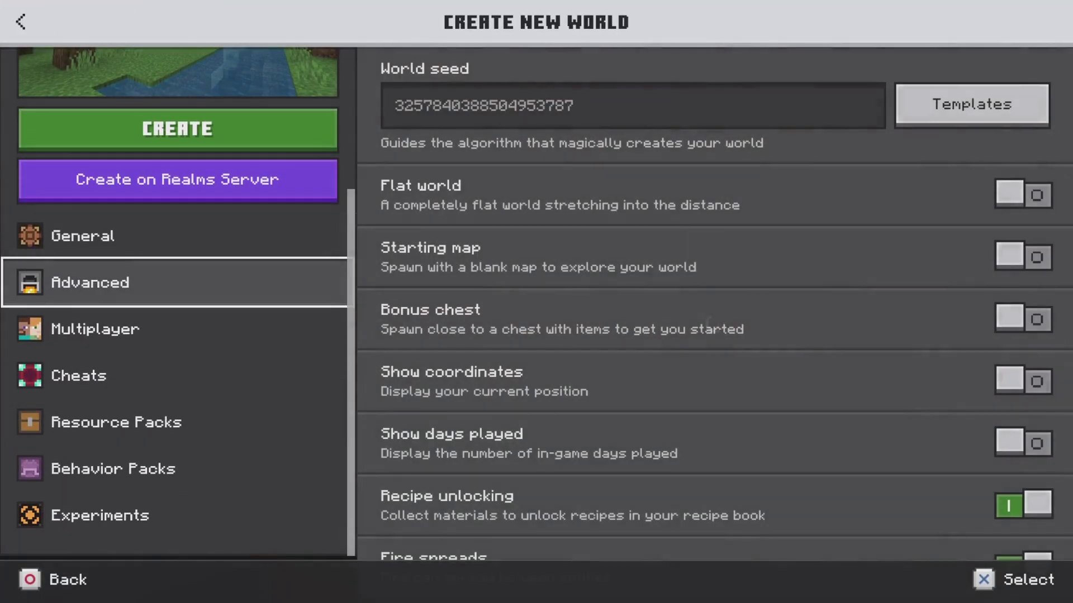
{"action": "key", "text": "Right"}
{"action": "key", "text": "Up"}
{"action": "key", "text": "Right"}
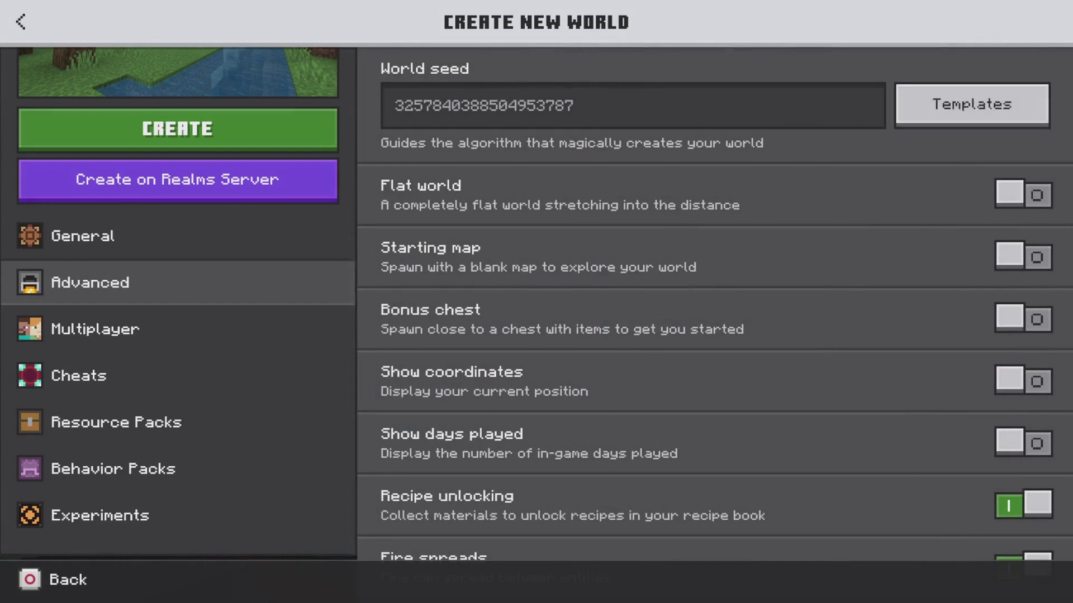
{"action": "key", "text": "Return"}
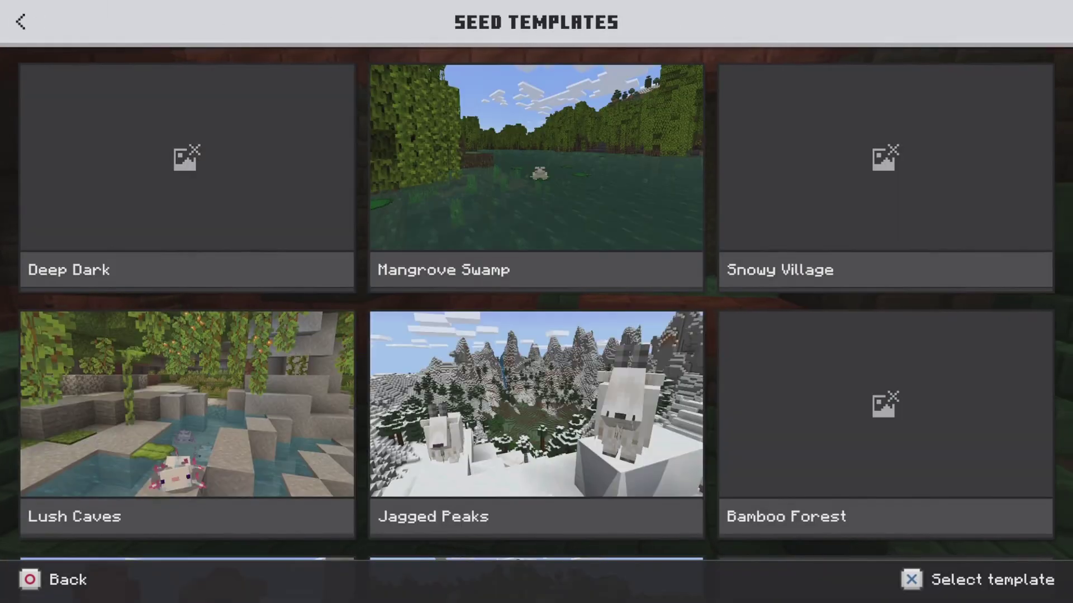
{"action": "key", "text": "Down"}
{"action": "key", "text": "Right"}
{"action": "key", "text": "Down"}
{"action": "key", "text": "Down"}
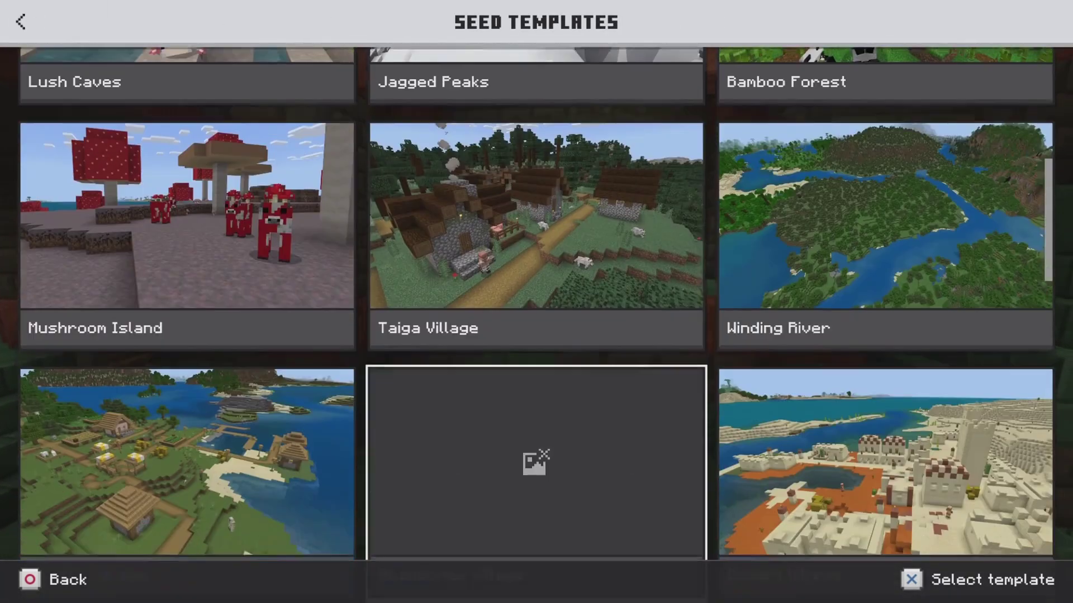
{"action": "key", "text": "Down"}
{"action": "key", "text": "Left"}
{"action": "key", "text": "Down"}
{"action": "key", "text": "Down"}
{"action": "key", "text": "Down"}
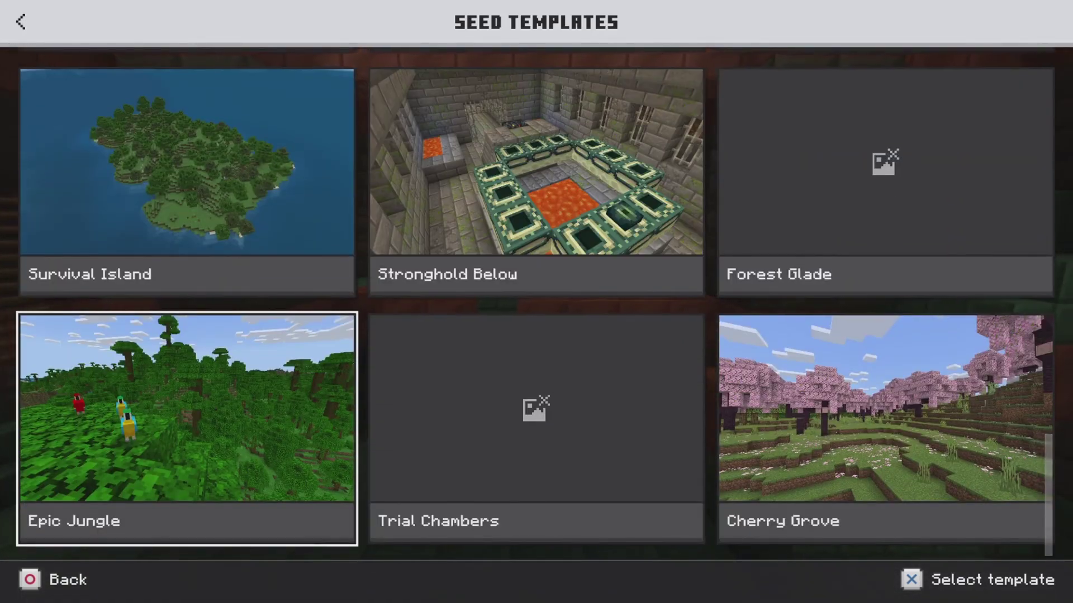
{"action": "key", "text": "Up"}
{"action": "key", "text": "Up"}
{"action": "key", "text": "Up"}
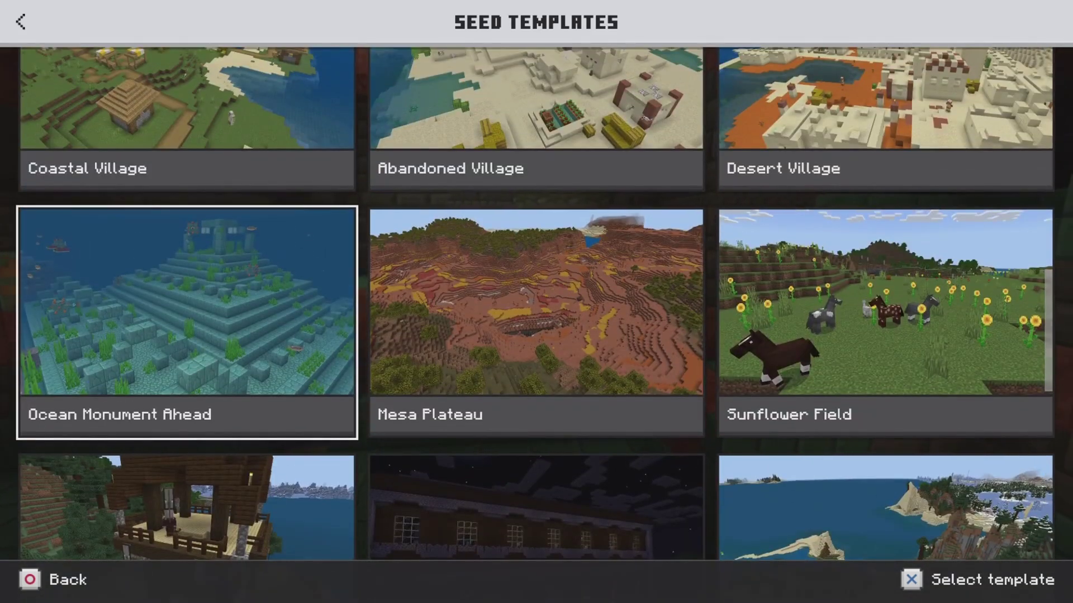
{"action": "key", "text": "Right"}
{"action": "key", "text": "Up"}
{"action": "key", "text": "Up"}
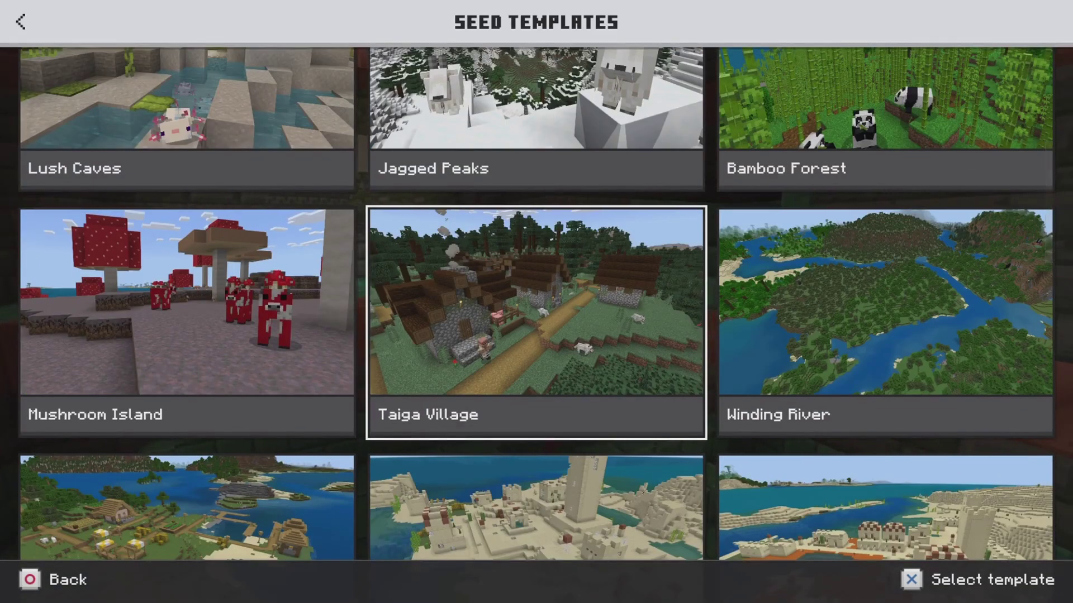
{"action": "key", "text": "Return"}
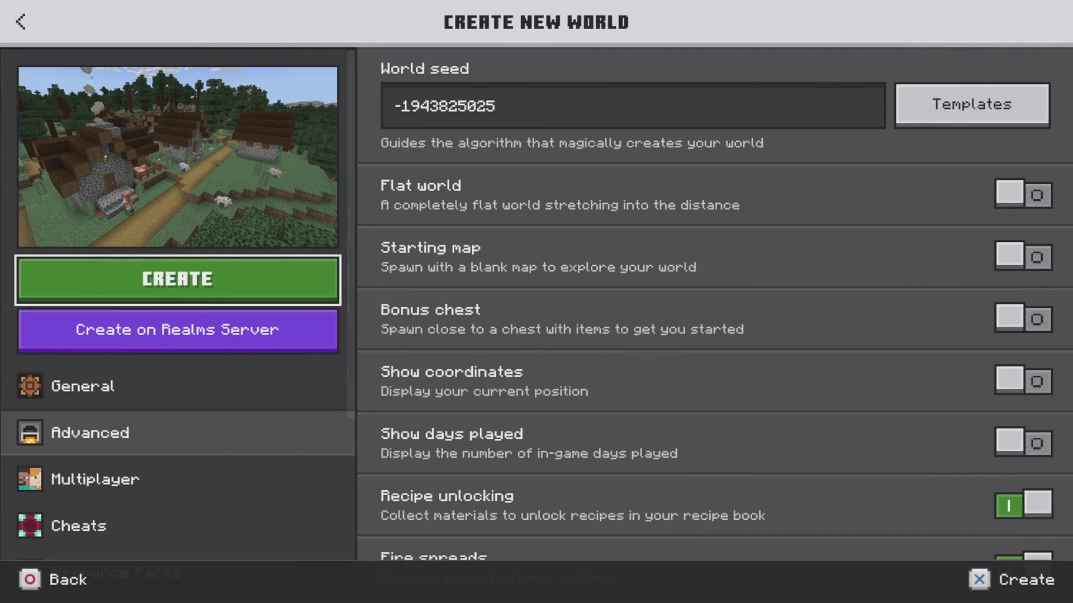
Review the remaining Advanced world options.
{"action": "key", "text": "Down"}
{"action": "key", "text": "Down"}
{"action": "key", "text": "Down"}
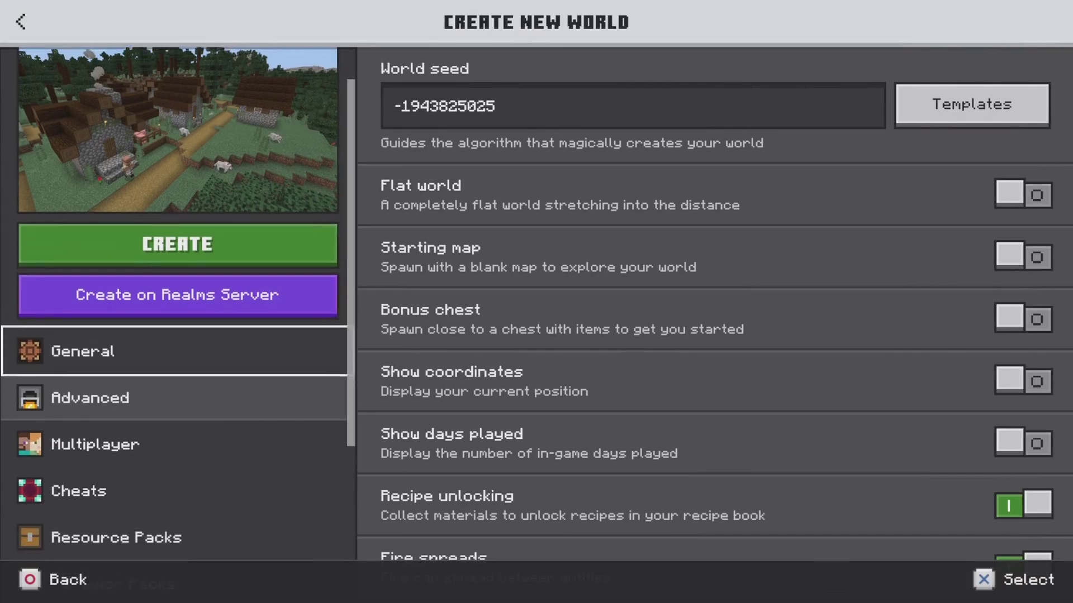
{"action": "key", "text": "Right"}
{"action": "key", "text": "Down"}
{"action": "key", "text": "Down"}
{"action": "key", "text": "Down"}
{"action": "key", "text": "Down"}
{"action": "key", "text": "Down"}
{"action": "key", "text": "Down"}
{"action": "key", "text": "Down"}
{"action": "key", "text": "Down"}
{"action": "key", "text": "Down"}
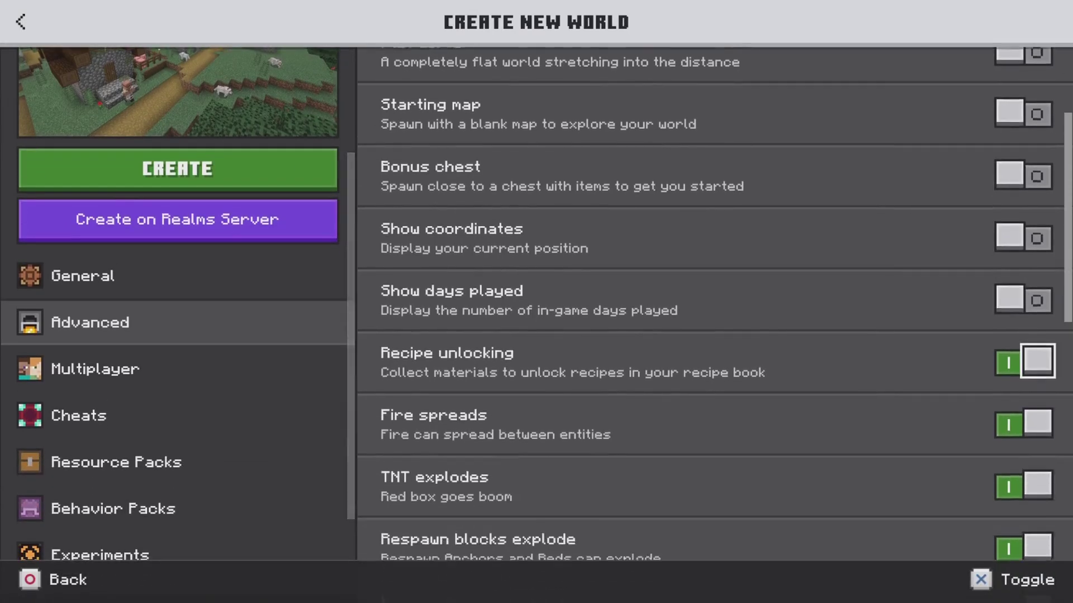
{"action": "key", "text": "Down"}
{"action": "key", "text": "Left"}
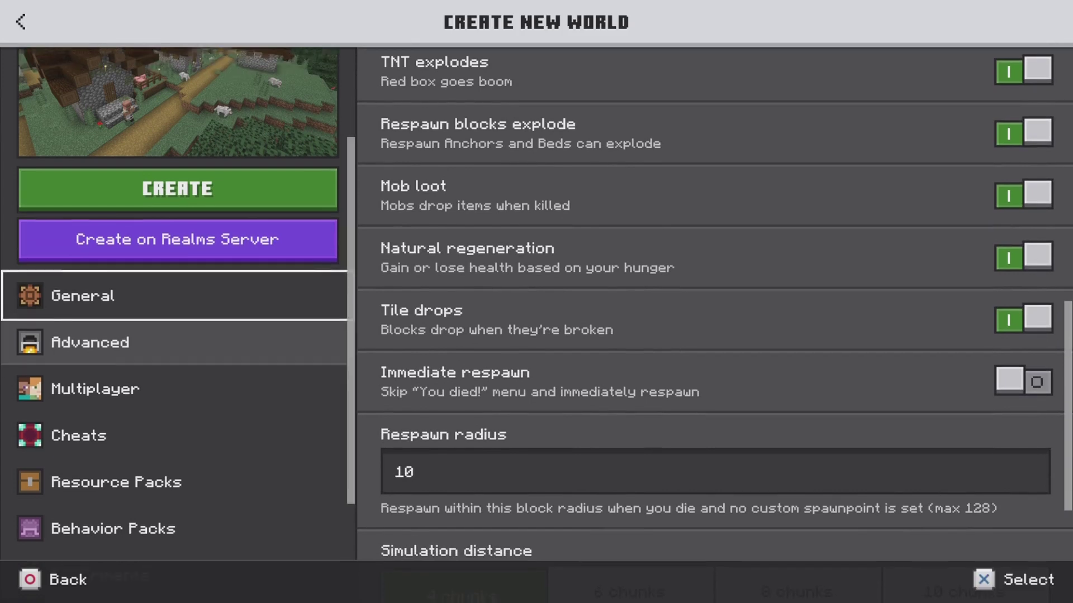
In General settings, set the game mode to Creative and difficulty to Peaceful.
{"action": "key", "text": "Up"}
{"action": "key", "text": "Right"}
{"action": "key", "text": "Down"}
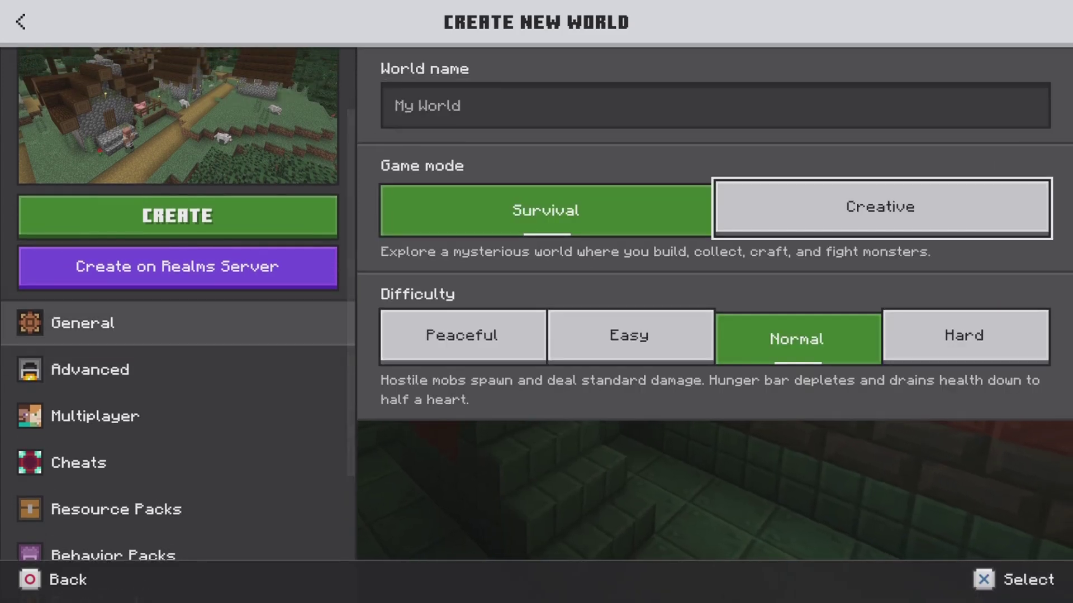
{"action": "key", "text": "Return"}
{"action": "key", "text": "Down"}
{"action": "key", "text": "Left"}
{"action": "key", "text": "Left"}
{"action": "key", "text": "Left"}
{"action": "key", "text": "Return"}
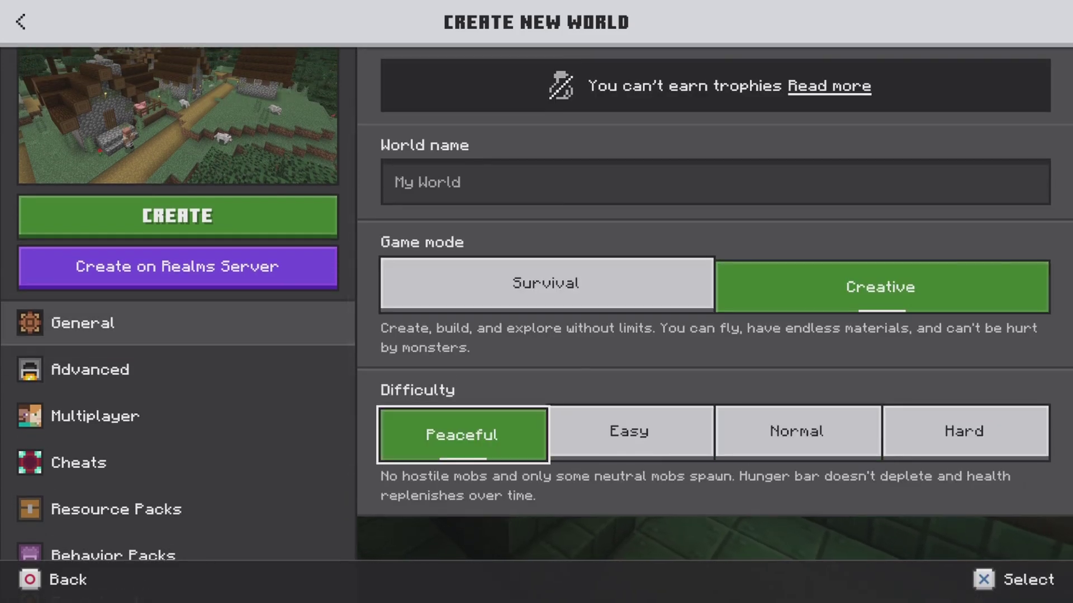
{"action": "key", "text": "Left"}
{"action": "key", "text": "Down"}
Name the world 'Realms' and show the Experiments settings.
{"action": "key", "text": "Right"}
{"action": "key", "text": "Up"}
{"action": "key", "text": "Up"}
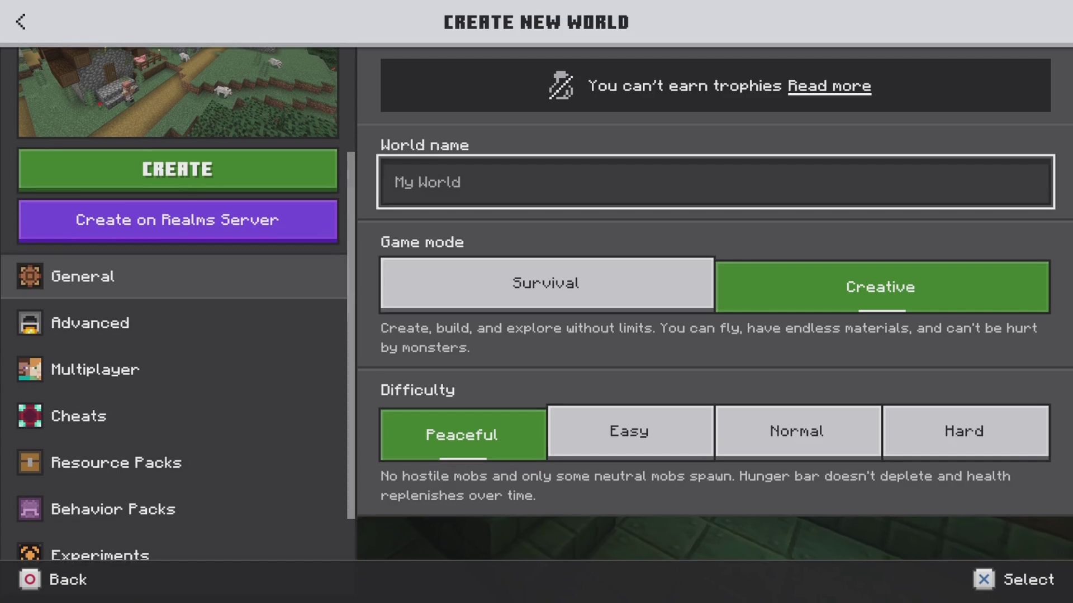
{"action": "key", "text": "Return"}
{"action": "type", "text": "ffgh"}
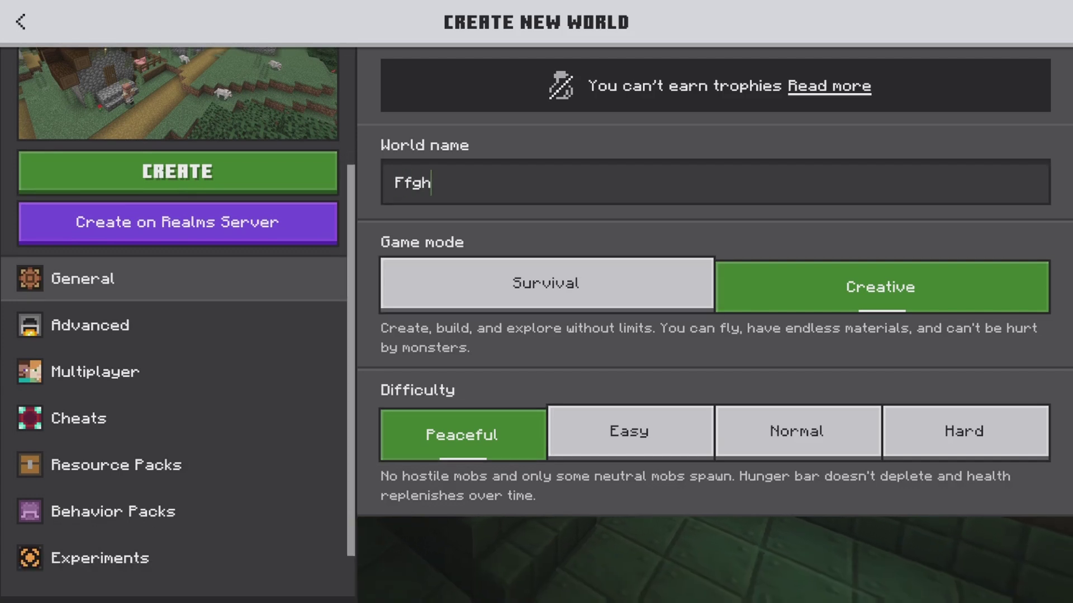
{"action": "key", "text": "BackSpace"}
{"action": "key", "text": "BackSpace"}
{"action": "key", "text": "BackSpace"}
{"action": "key", "text": "BackSpace"}
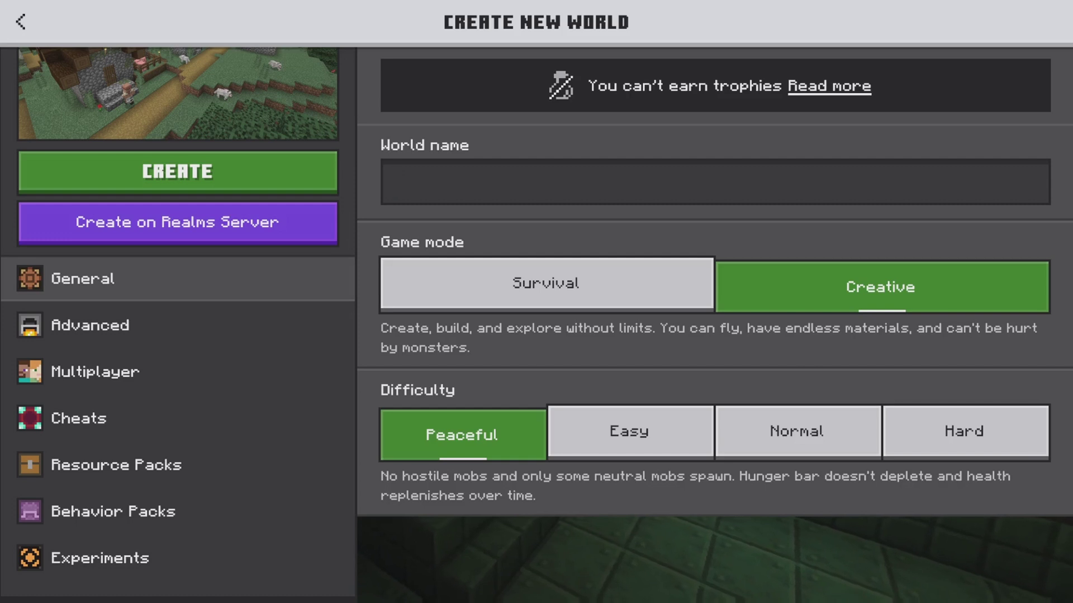
{"action": "type", "text": "Rea"}
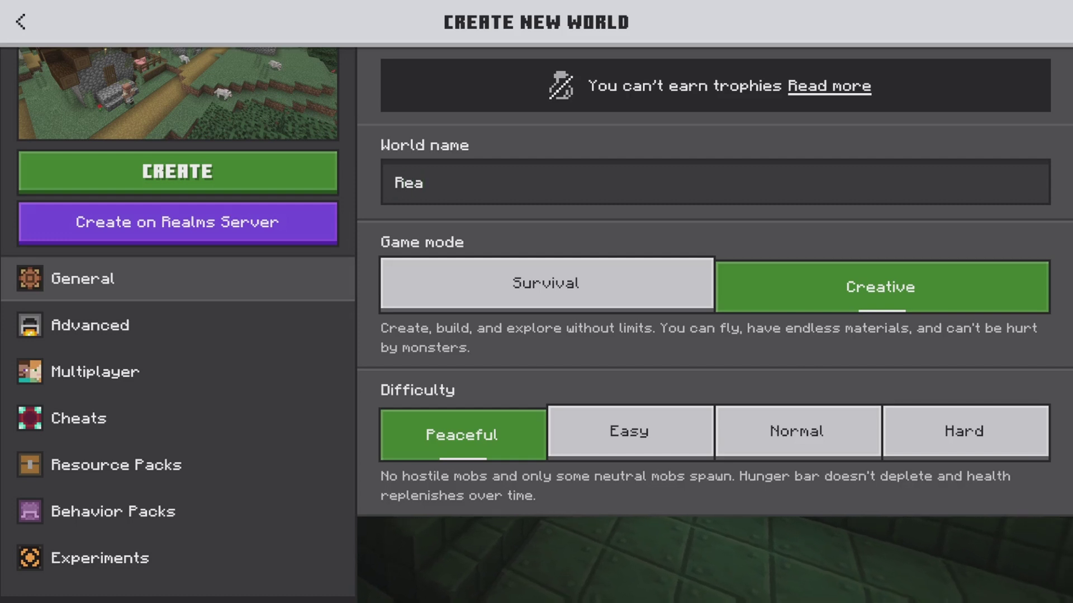
{"action": "type", "text": "lms"}
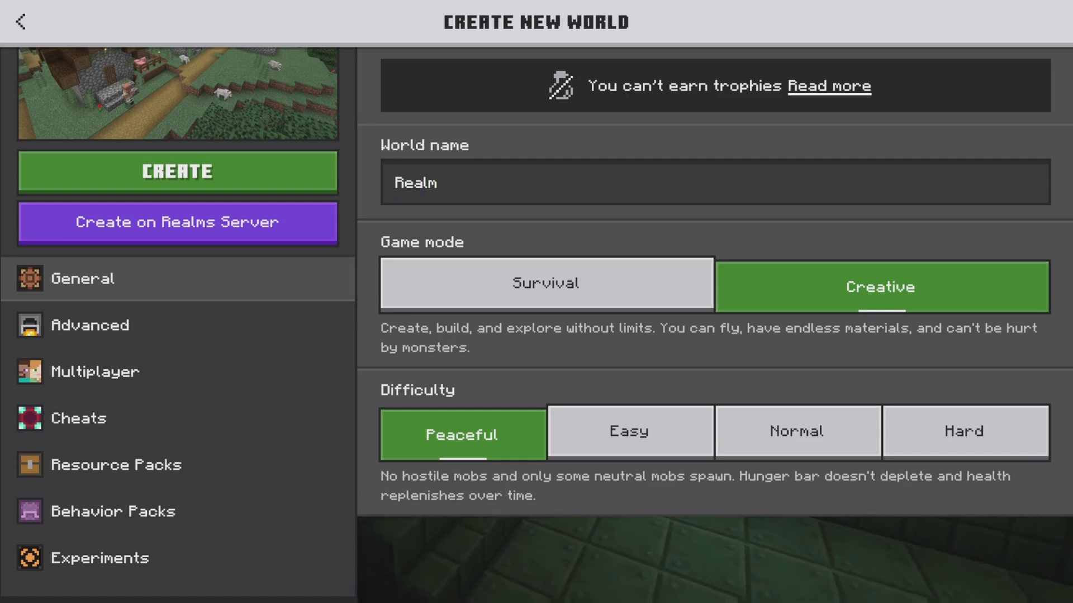
{"action": "left_click", "coordinate": [100, 558]}
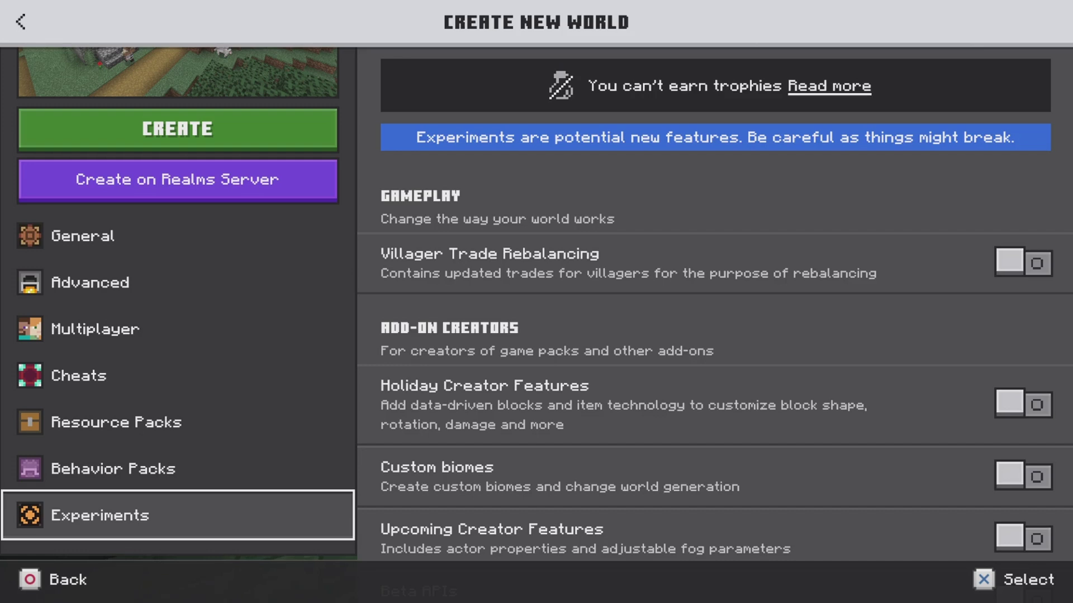
Look over the add-on creator experiments, leaving all off, and return to General settings.
{"action": "key", "text": "Right"}
{"action": "key", "text": "Down"}
{"action": "key", "text": "Down"}
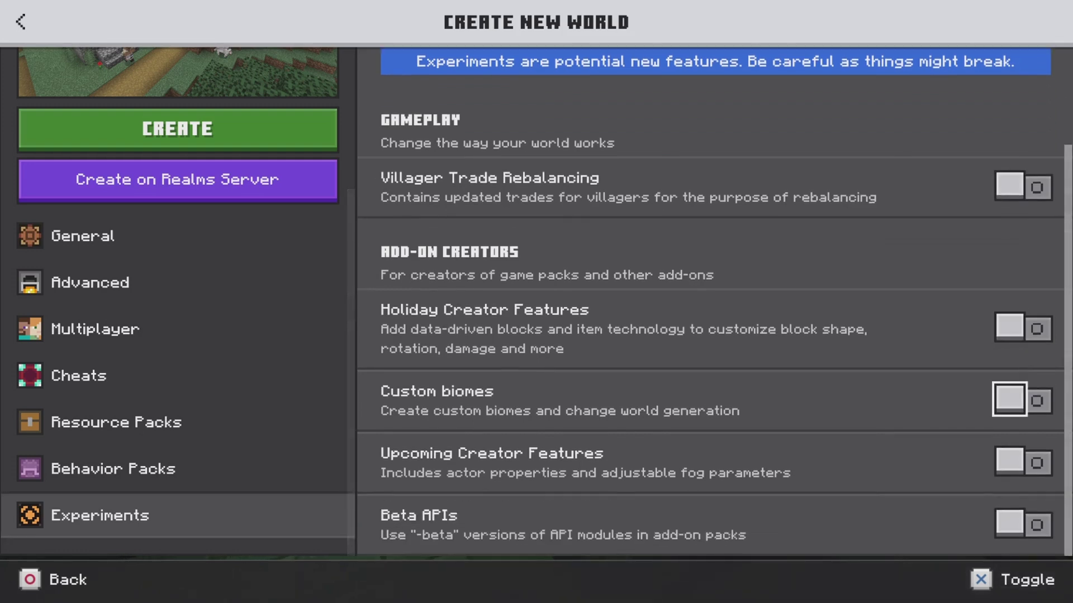
{"action": "key", "text": "Down"}
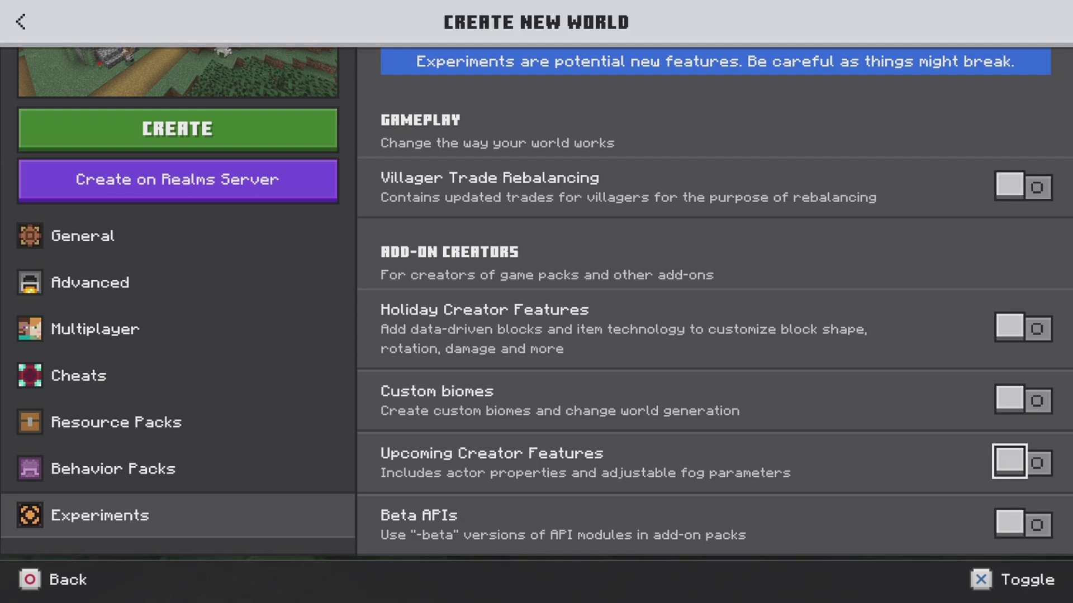
{"action": "key", "text": "Left"}
{"action": "key", "text": "Up"}
{"action": "key", "text": "Up"}
{"action": "key", "text": "Up"}
{"action": "key", "text": "Up"}
{"action": "key", "text": "Up"}
{"action": "key", "text": "Up"}
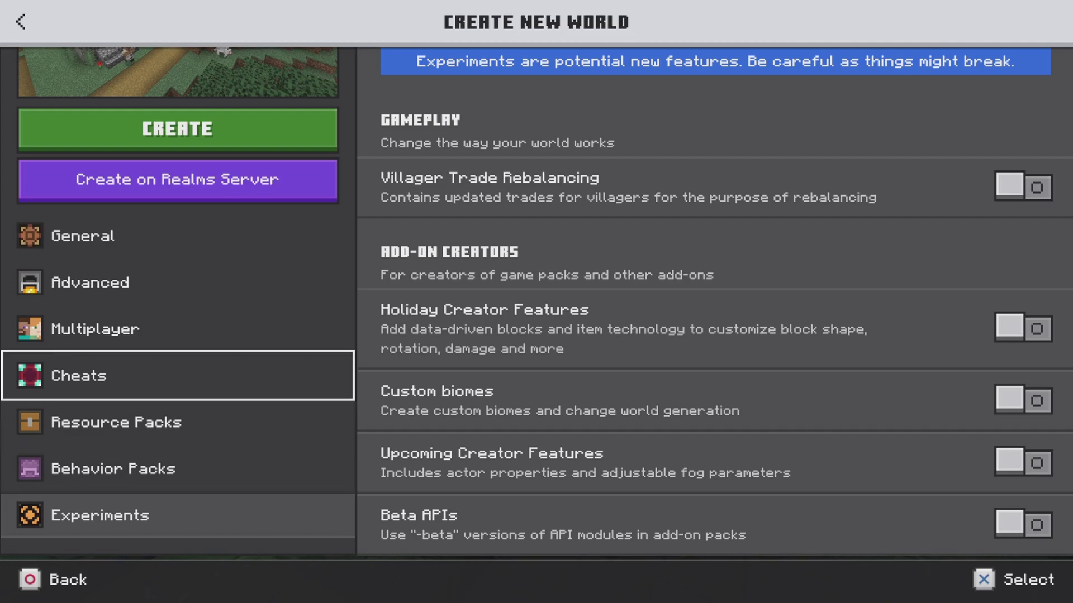
{"action": "key", "text": "Return"}
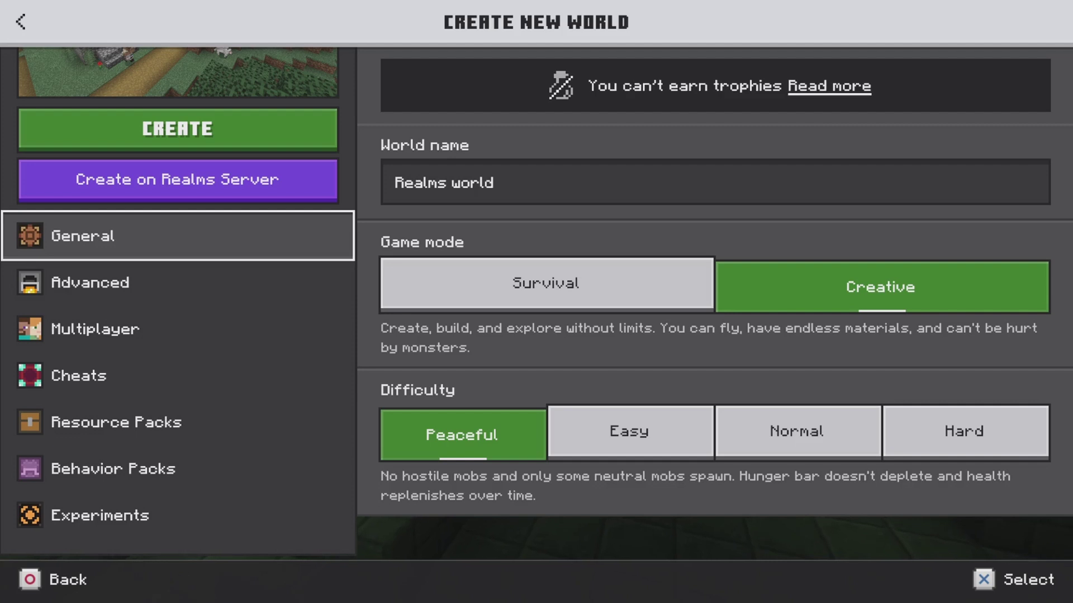
Create the world on the existing Realm, confirming it replaces the chosen slot's world.
{"action": "key", "text": "Up"}
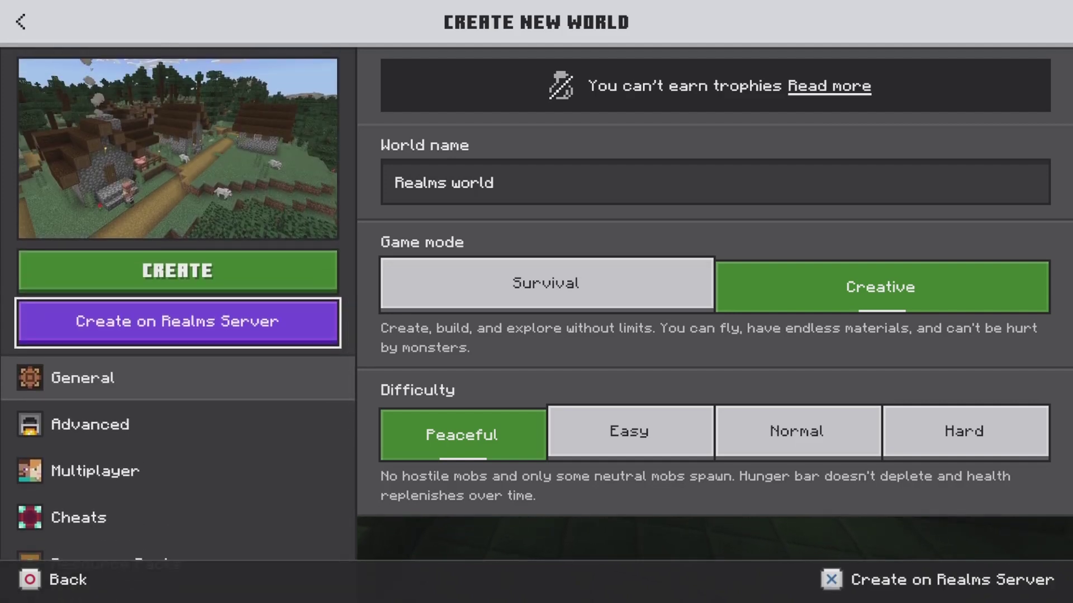
{"action": "key", "text": "Return"}
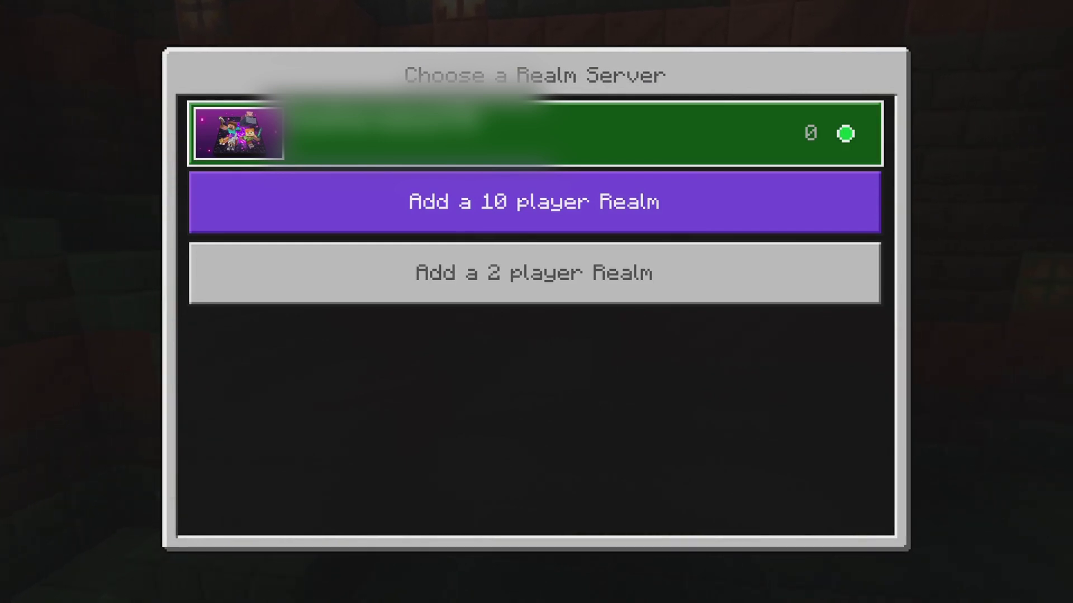
{"action": "key", "text": "Return"}
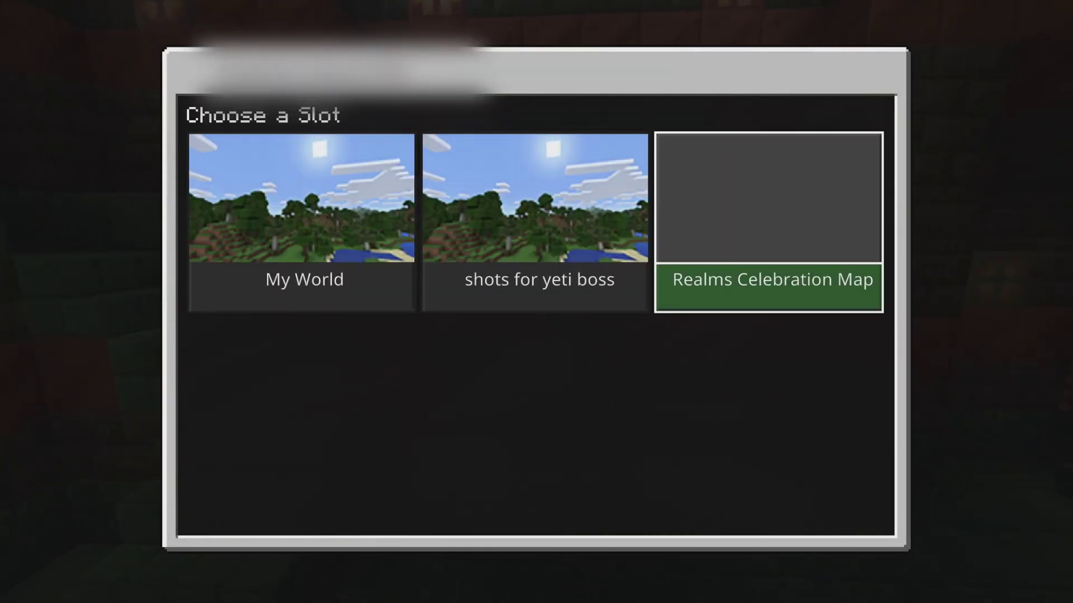
{"action": "key", "text": "Left"}
{"action": "key", "text": "Left"}
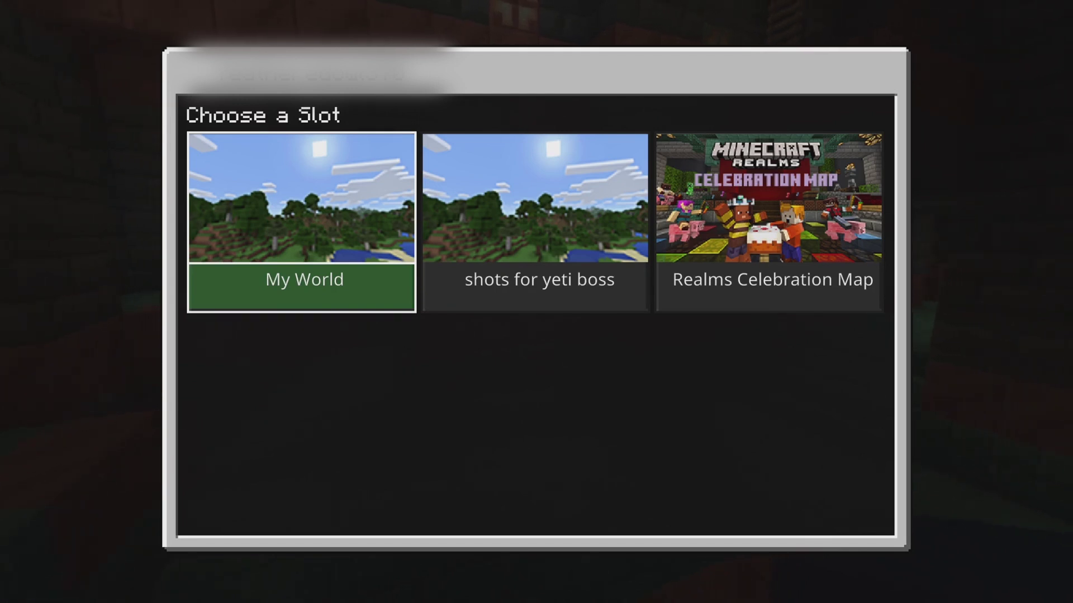
{"action": "key", "text": "Right"}
{"action": "key", "text": "Return"}
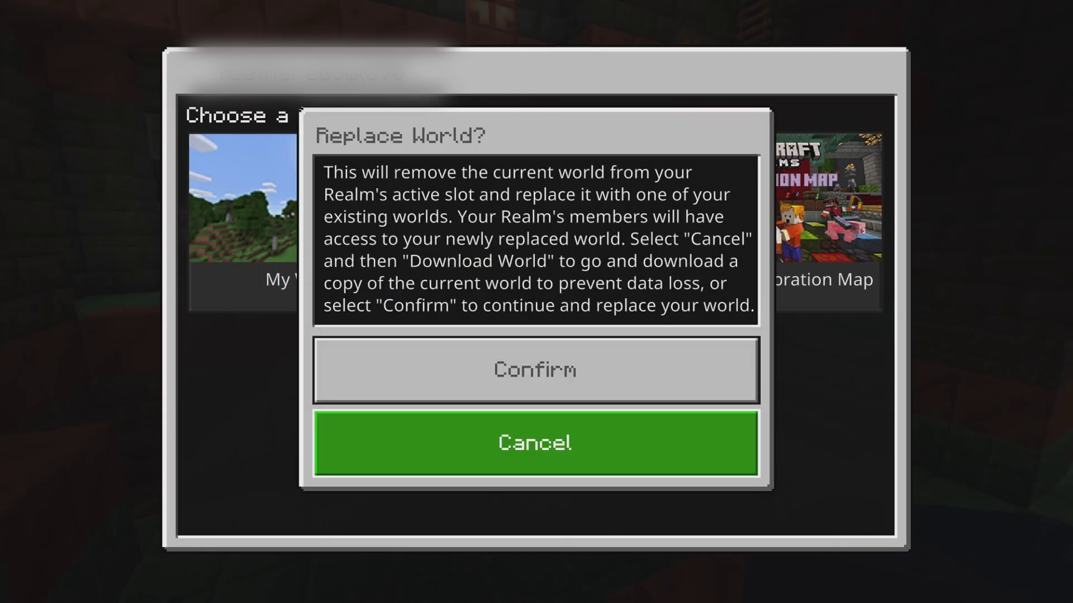
{"action": "key", "text": "Up"}
{"action": "key", "text": "Return"}
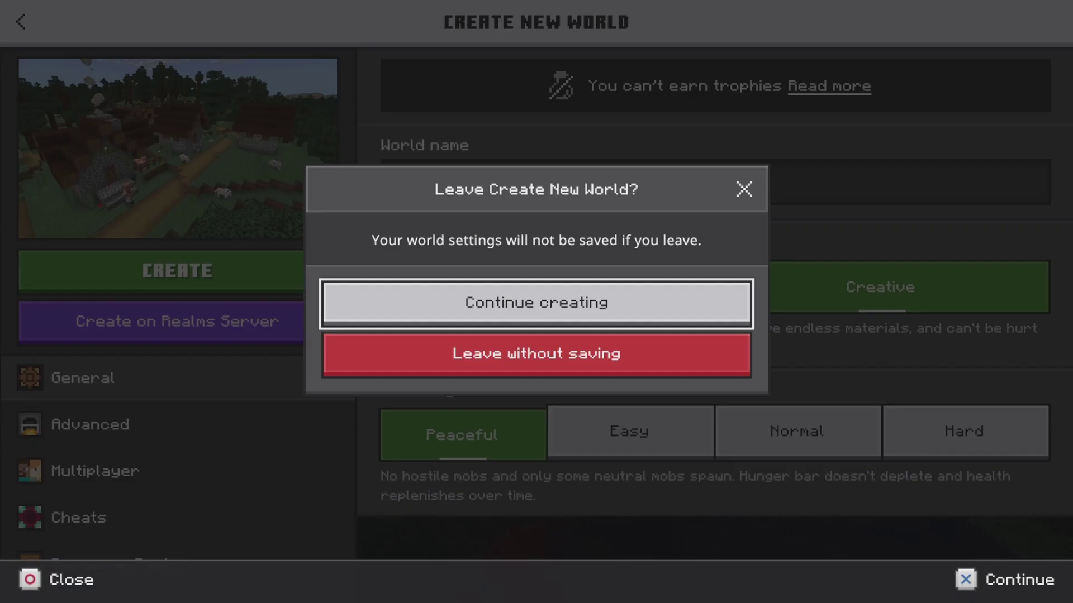
Leave world creation without saving and walk the lakeshore beside the spruce forest.
{"action": "key", "text": "Down"}
{"action": "key", "text": "Return"}
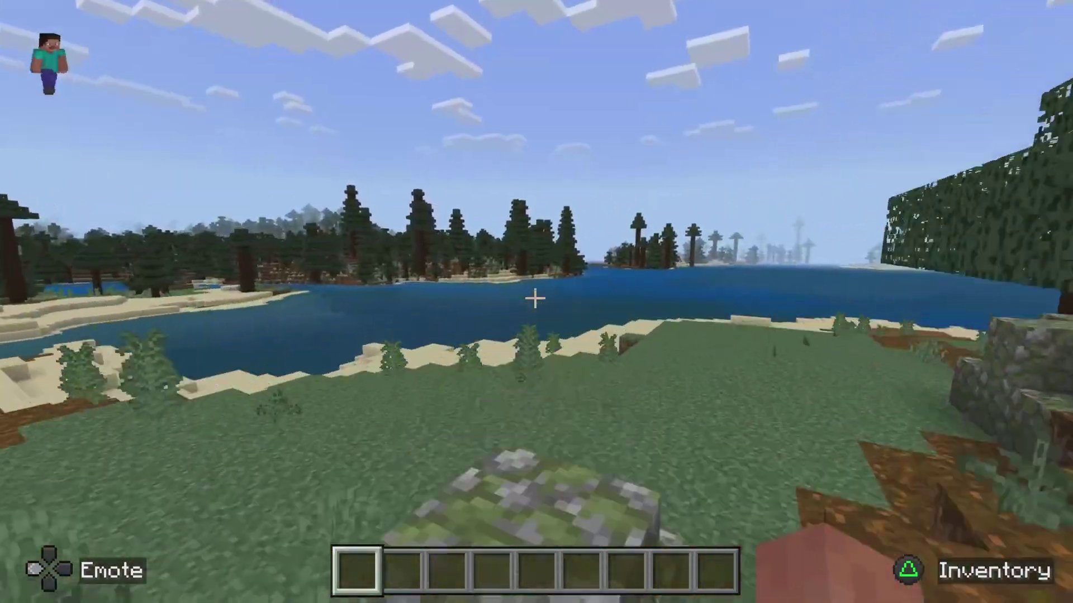
{"action": "key", "text": "w"}
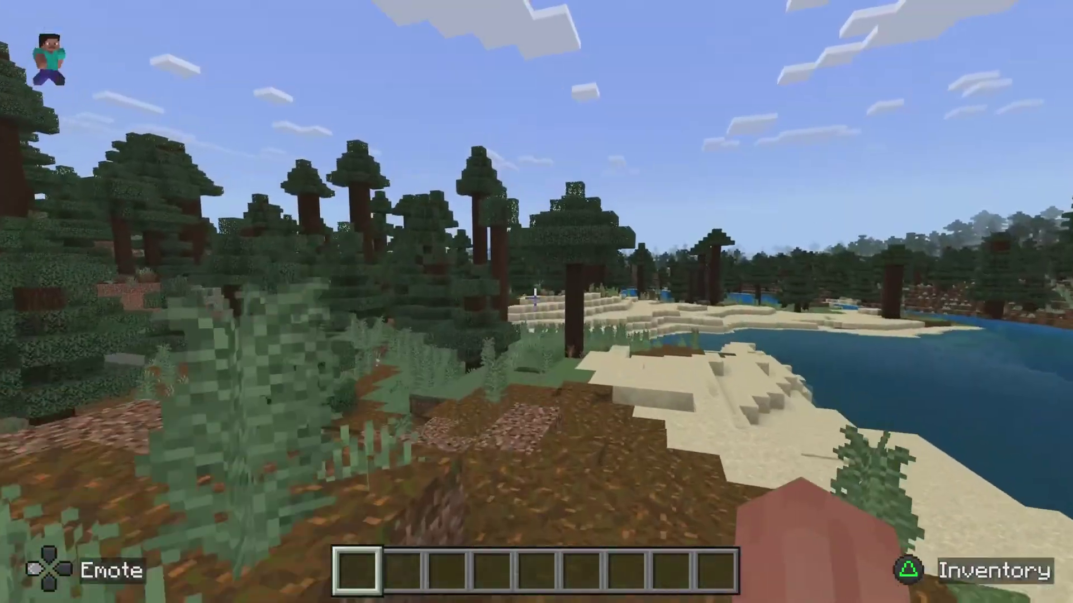
{"action": "key", "text": "w"}
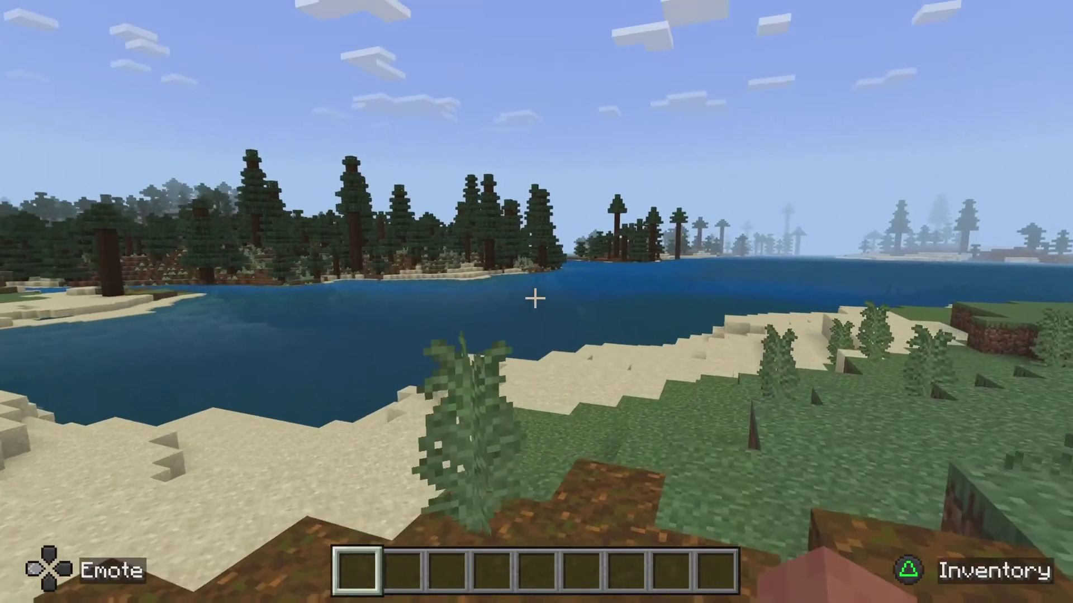
{"action": "key", "text": "w"}
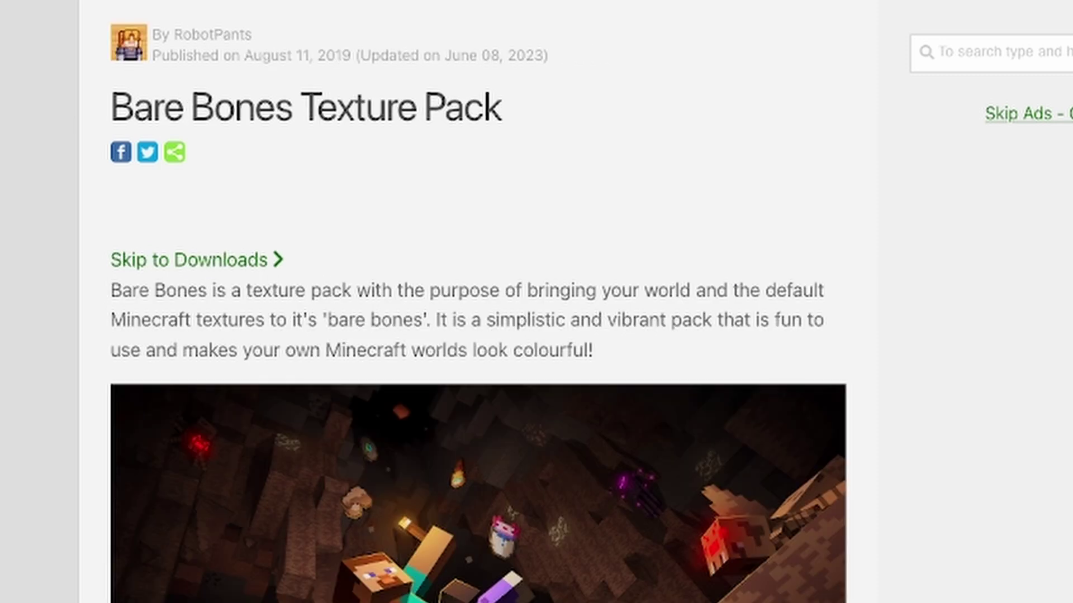
Download RP_BB.mcpack from the Bare Bones page, passing the reCAPTCHA check.
{"action": "left_click", "coordinate": [287, 260]}
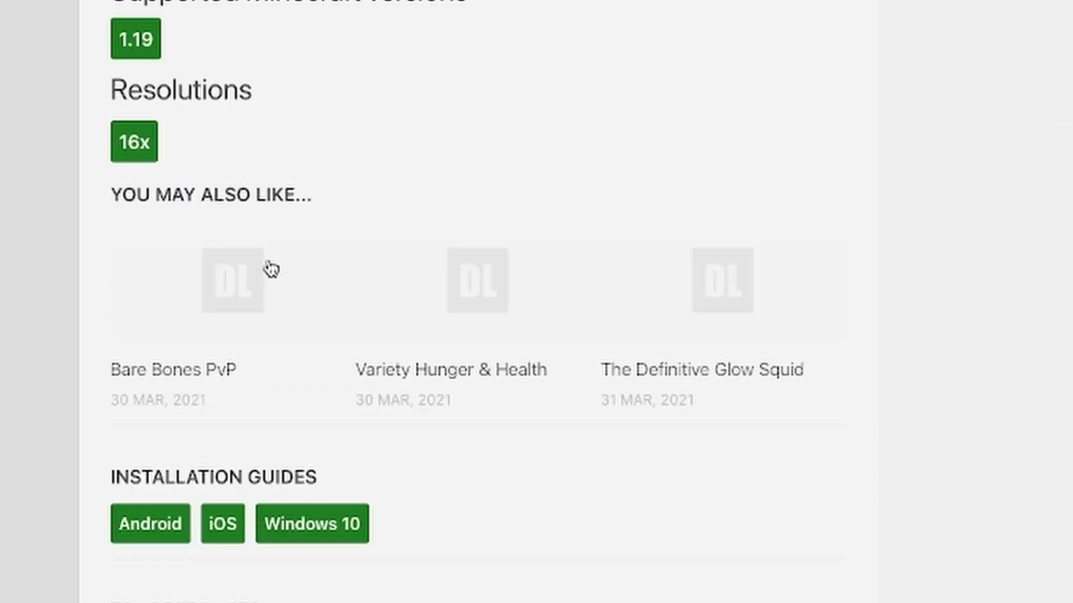
{"action": "scroll", "coordinate": [474, 167], "scroll_direction": "up", "scroll_amount": 6}
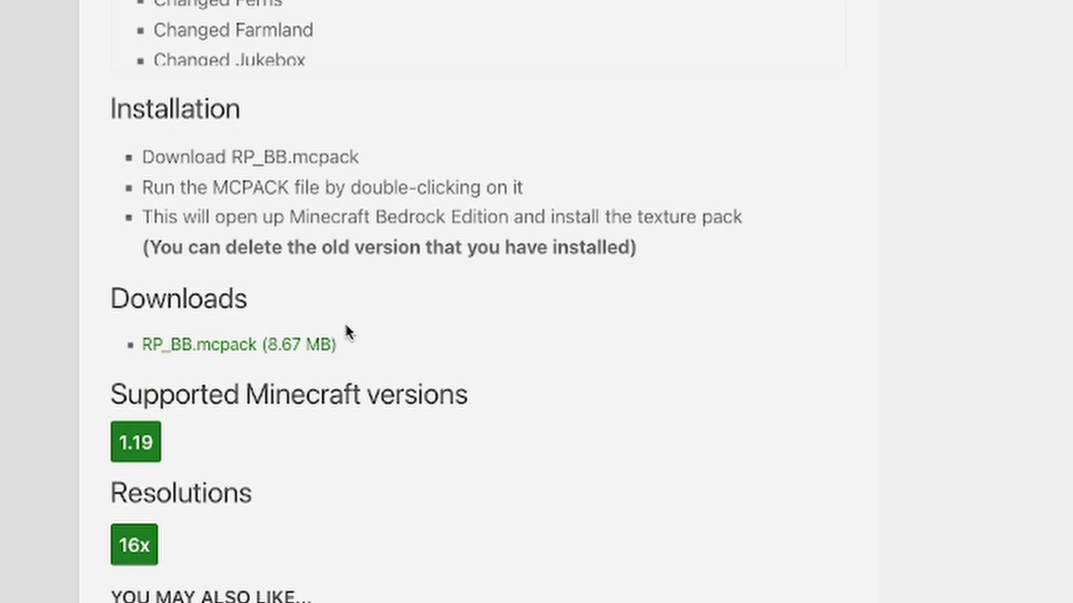
{"action": "left_click", "coordinate": [290, 347]}
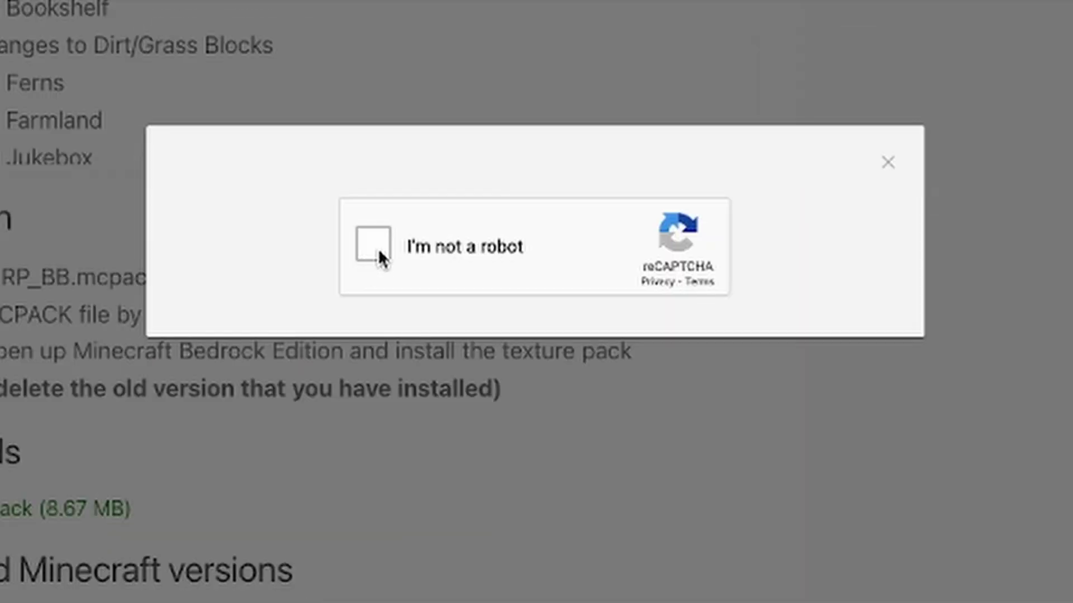
{"action": "left_click", "coordinate": [370, 244]}
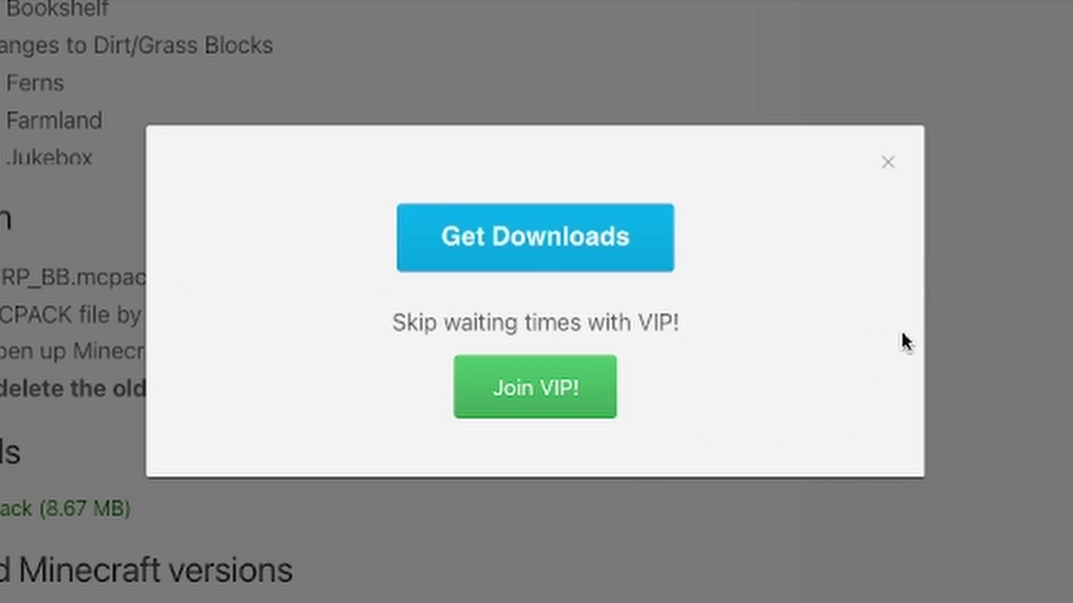
{"action": "left_click", "coordinate": [540, 229]}
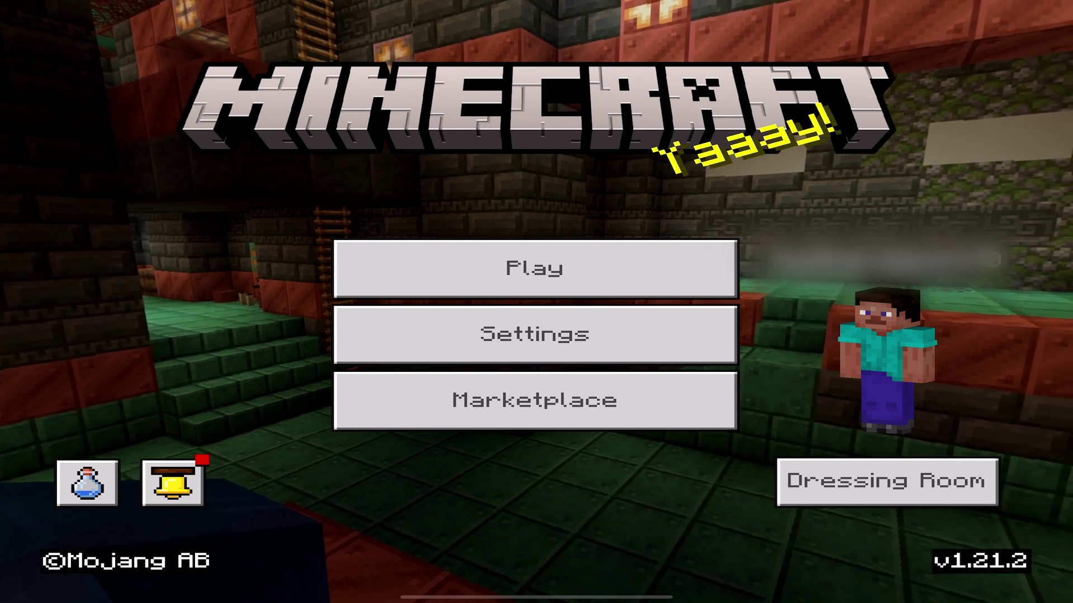
Browse the installed resource packs under Settings > Global Resources > My Packs.
{"action": "left_click", "coordinate": [535, 334]}
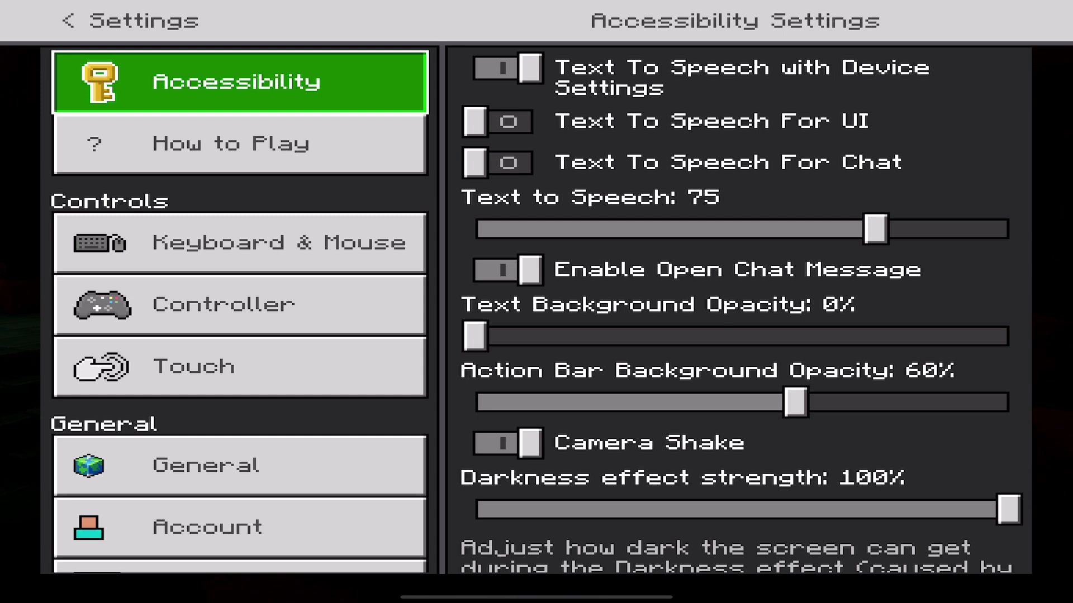
{"action": "scroll", "coordinate": [240, 305], "scroll_direction": "down", "scroll_amount": 8}
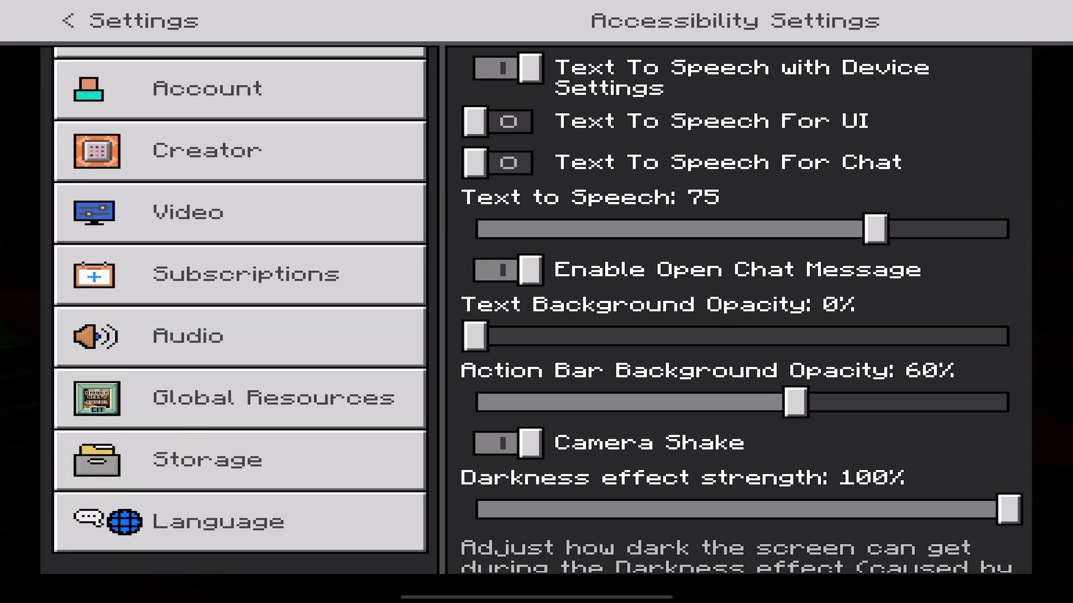
{"action": "left_click", "coordinate": [240, 460]}
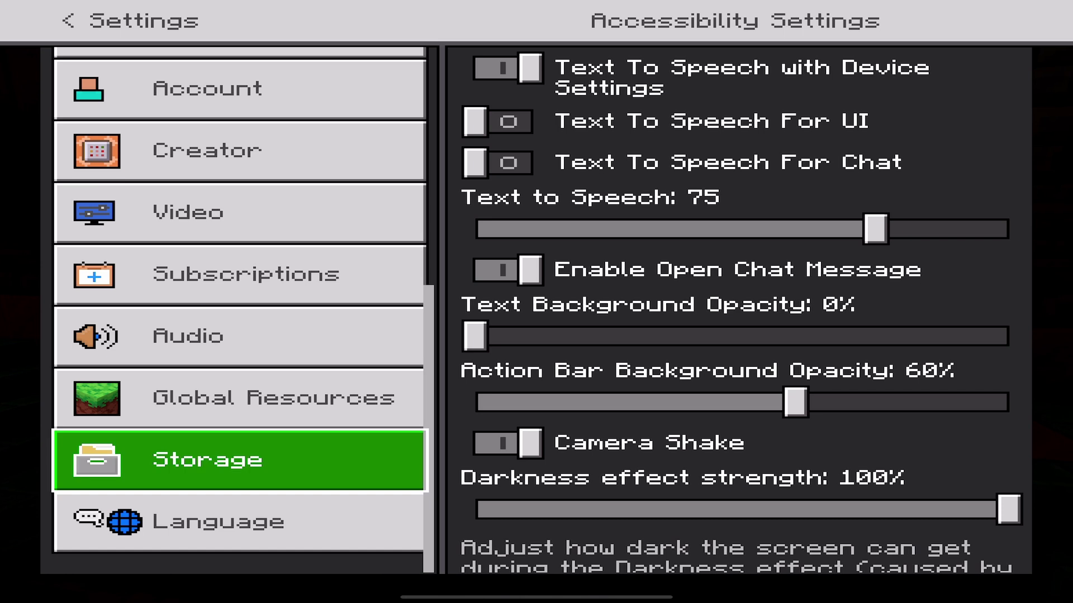
{"action": "left_click", "coordinate": [241, 398]}
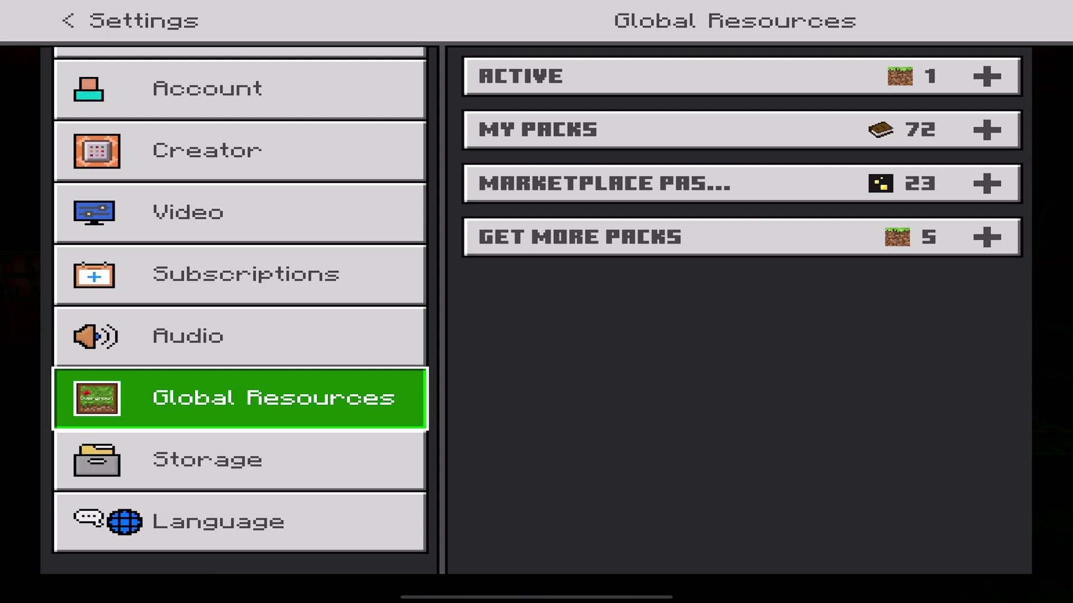
{"action": "left_click", "coordinate": [742, 130]}
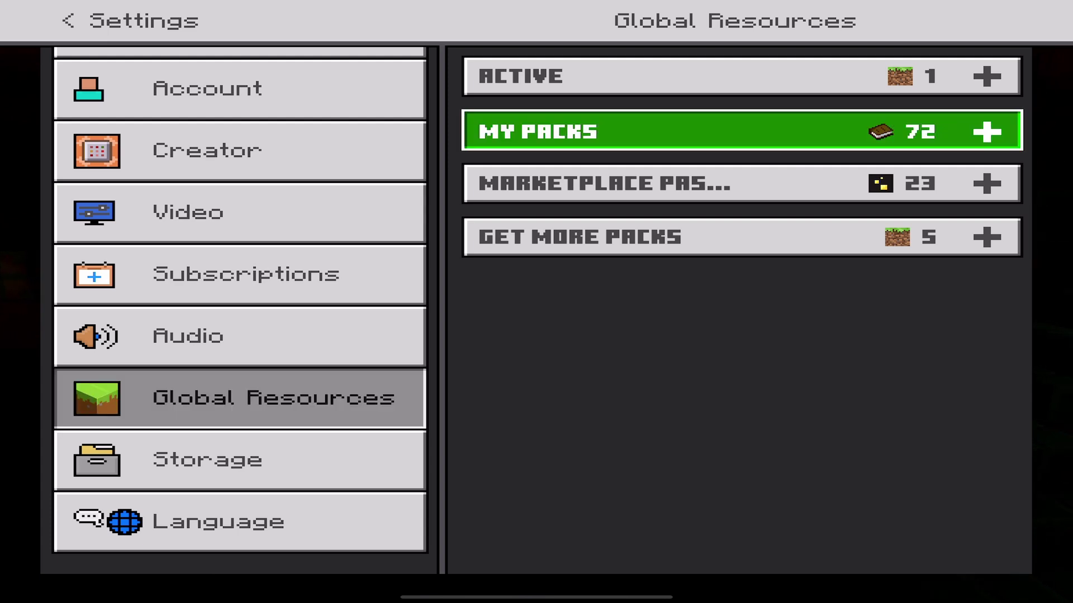
{"action": "left_click", "coordinate": [742, 130]}
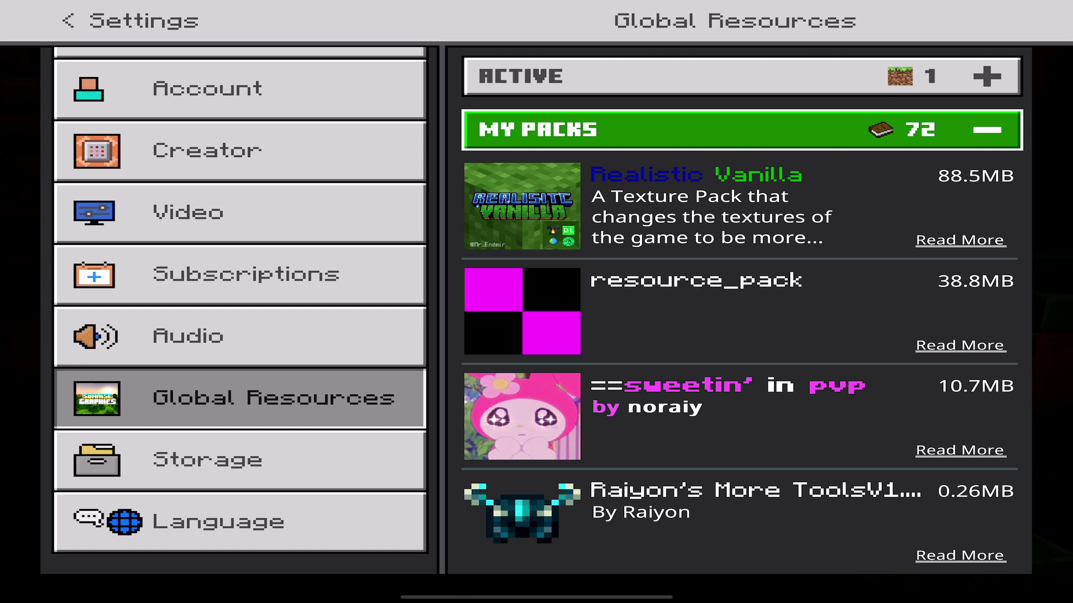
{"action": "key", "text": "Down"}
{"action": "key", "text": "Down"}
{"action": "key", "text": "Down"}
{"action": "key", "text": "Down"}
{"action": "key", "text": "Down"}
{"action": "key", "text": "Down"}
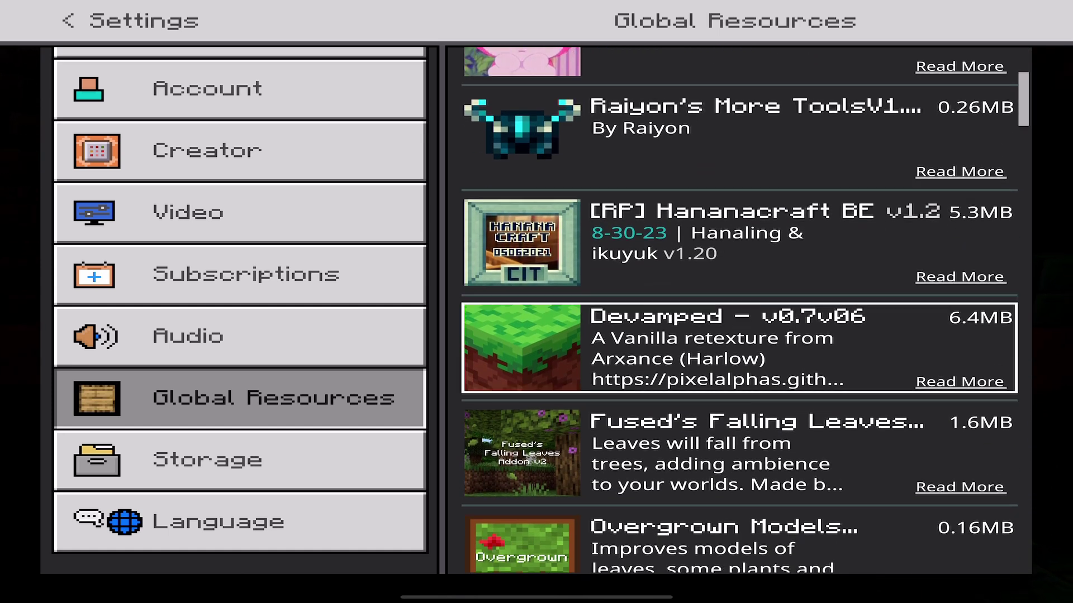
{"action": "key", "text": "Down"}
{"action": "key", "text": "Down"}
{"action": "key", "text": "Down"}
Browse the stored Behavior Packs list in the Storage settings.
{"action": "key", "text": "Left"}
{"action": "key", "text": "Down"}
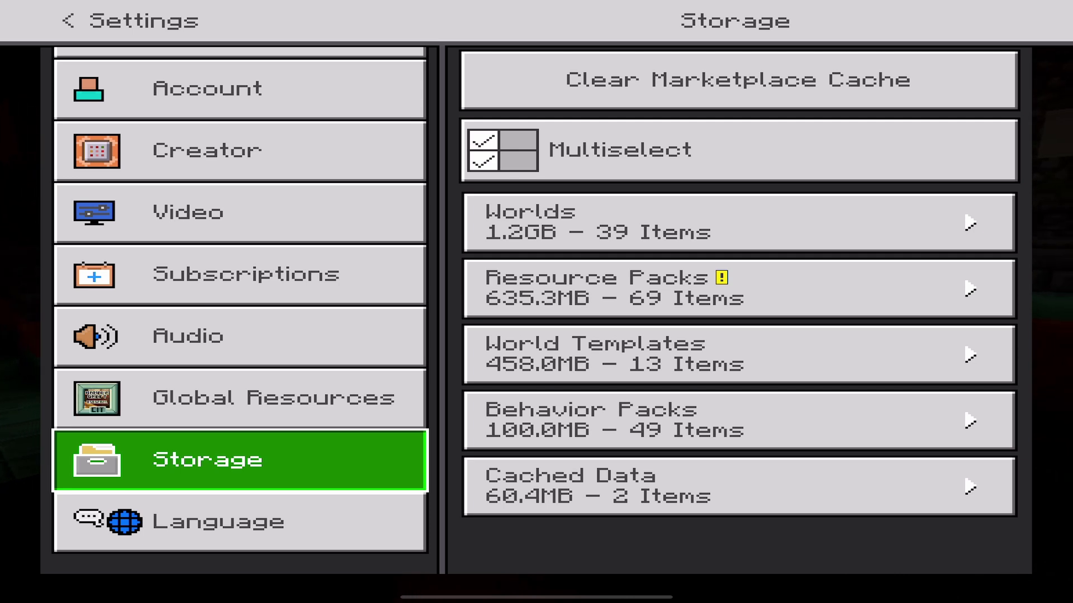
{"action": "key", "text": "Right"}
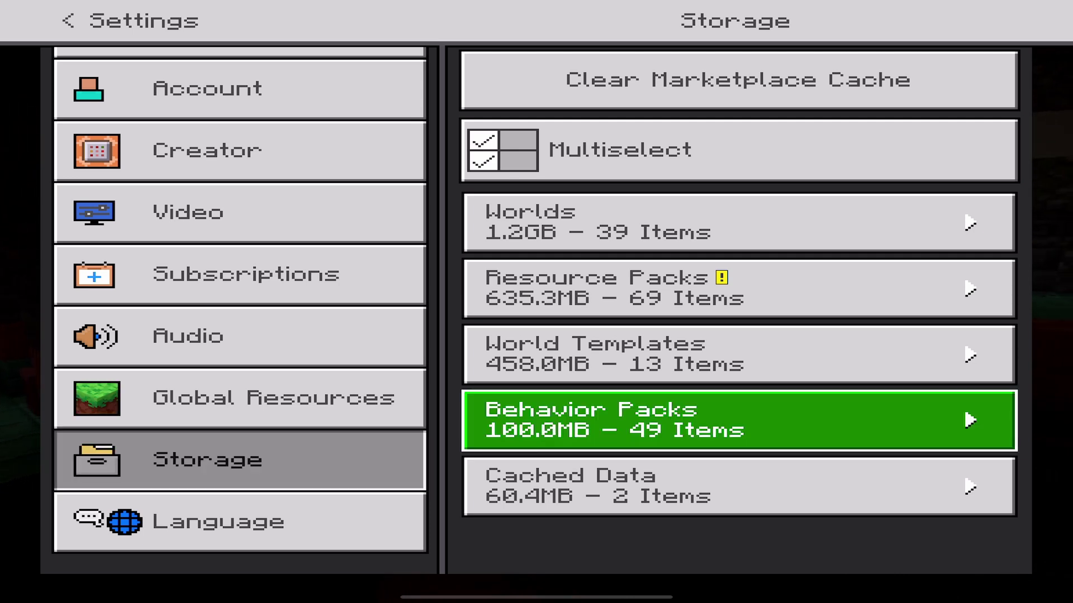
{"action": "key", "text": "Return"}
{"action": "scroll", "coordinate": [737, 380], "scroll_direction": "down", "scroll_amount": 10}
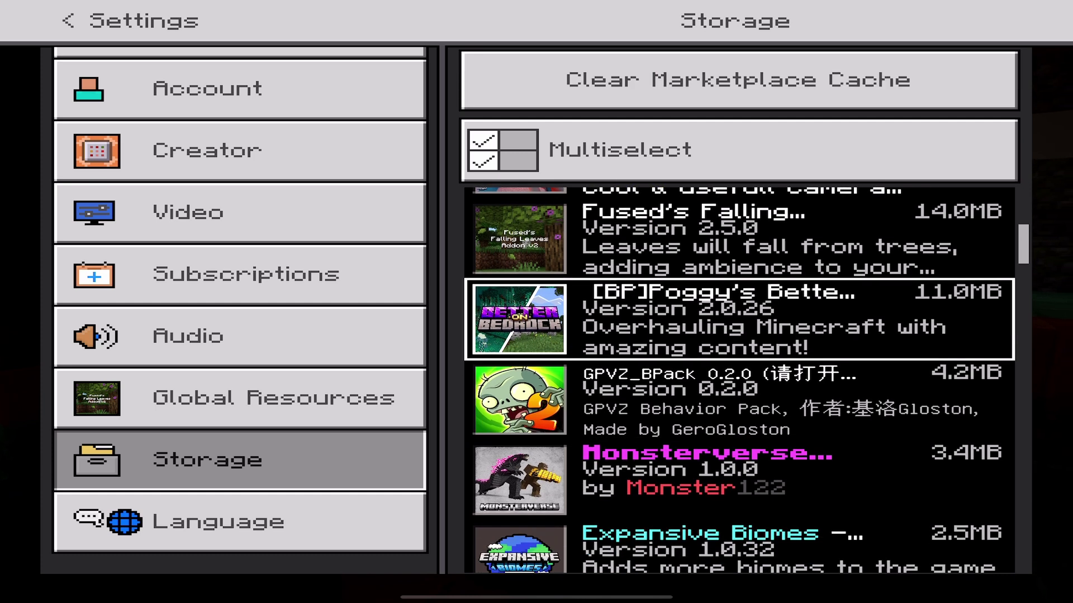
{"action": "key", "text": "Down"}
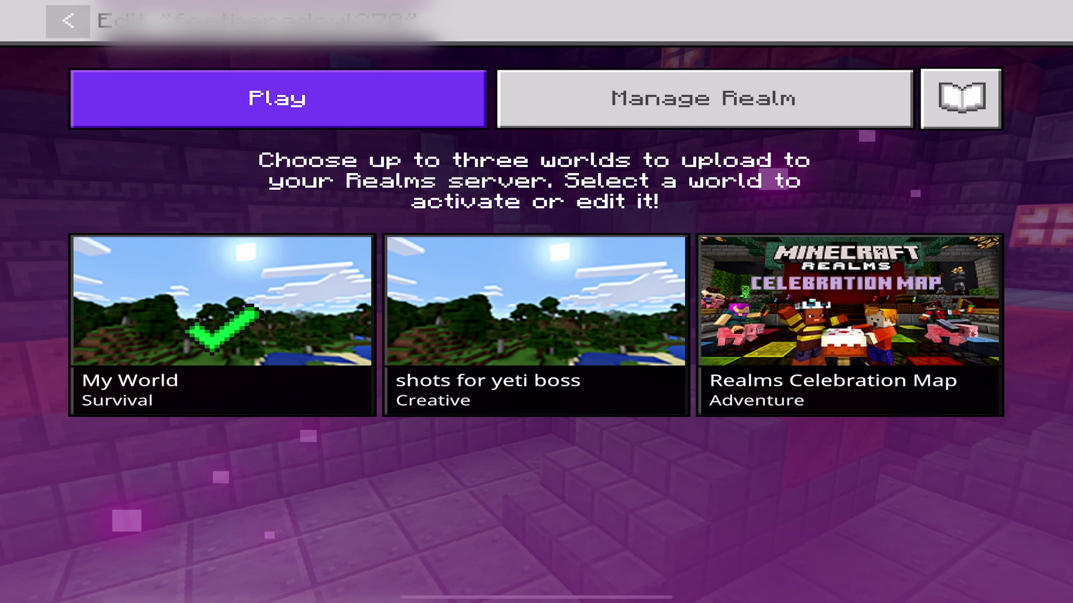
Select the Realm's My World slot and open it with Edit World.
{"action": "left_click", "coordinate": [222, 301]}
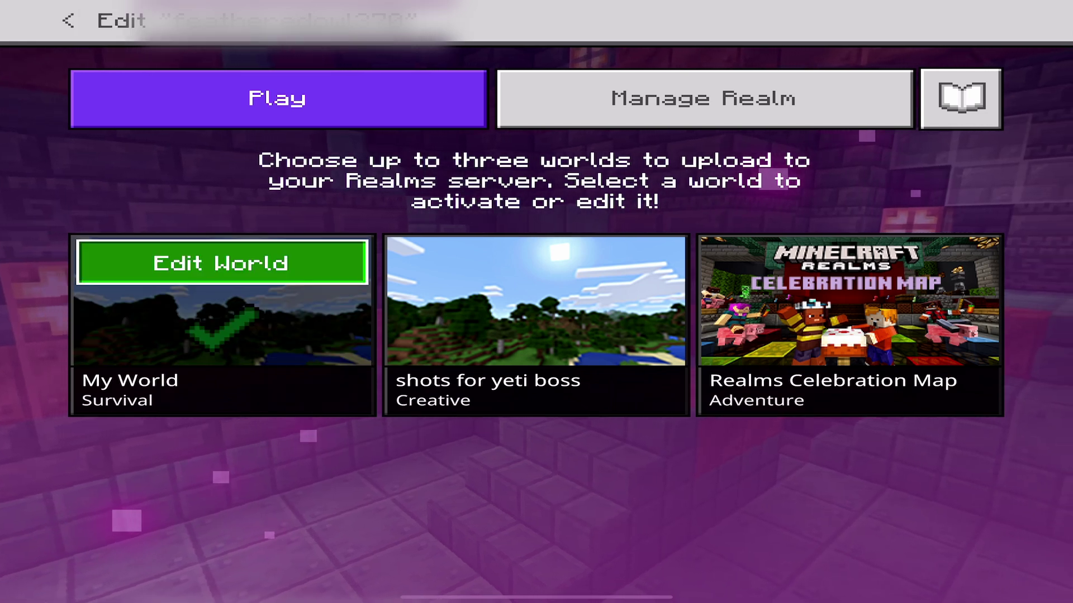
{"action": "key", "text": "Return"}
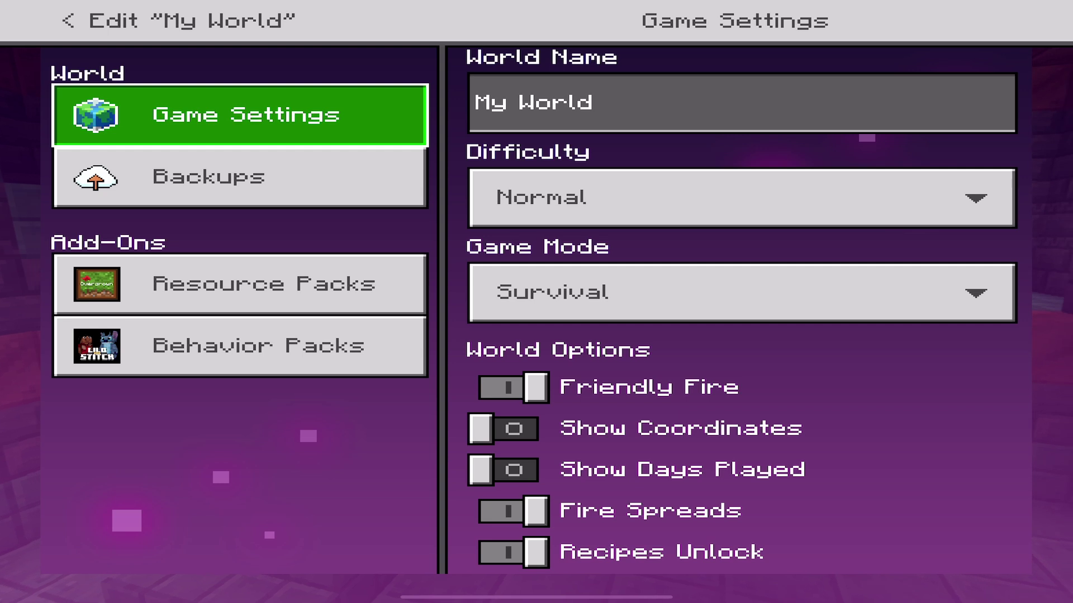
Activate the Bare Bones texture pack on My World from its owned resource packs.
{"action": "left_click", "coordinate": [240, 284]}
{"action": "left_click", "coordinate": [987, 191]}
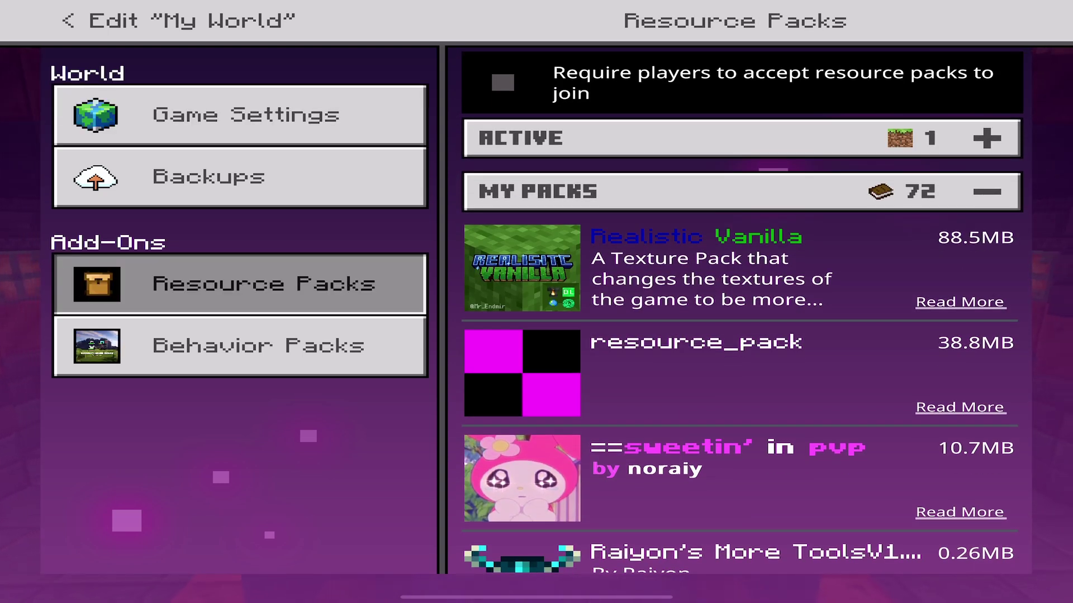
{"action": "scroll", "coordinate": [740, 310], "scroll_direction": "down", "scroll_amount": 15}
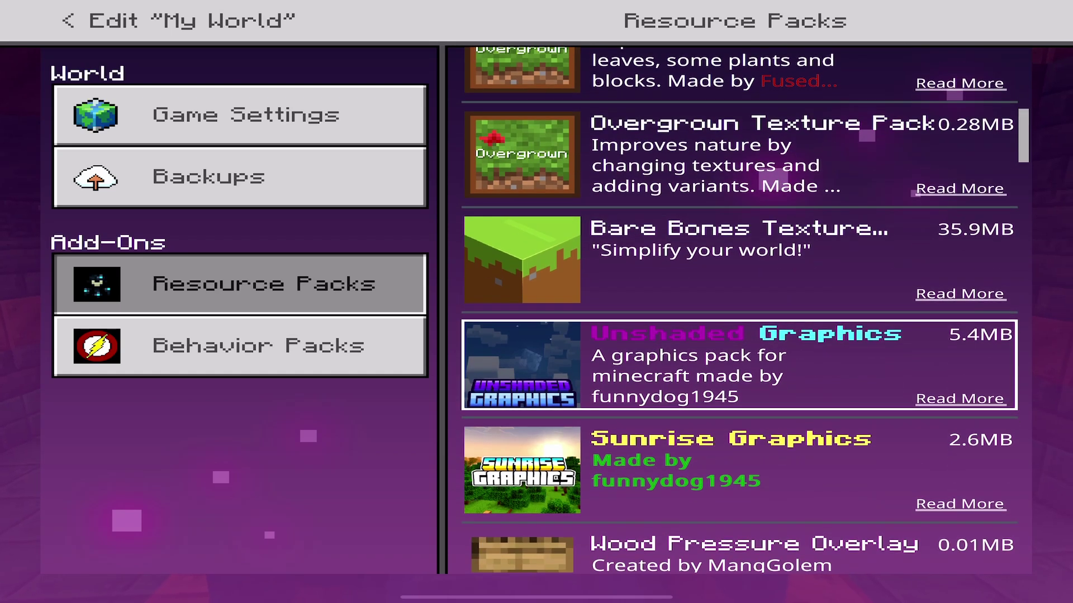
{"action": "left_click", "coordinate": [522, 260]}
{"action": "left_click", "coordinate": [670, 335]}
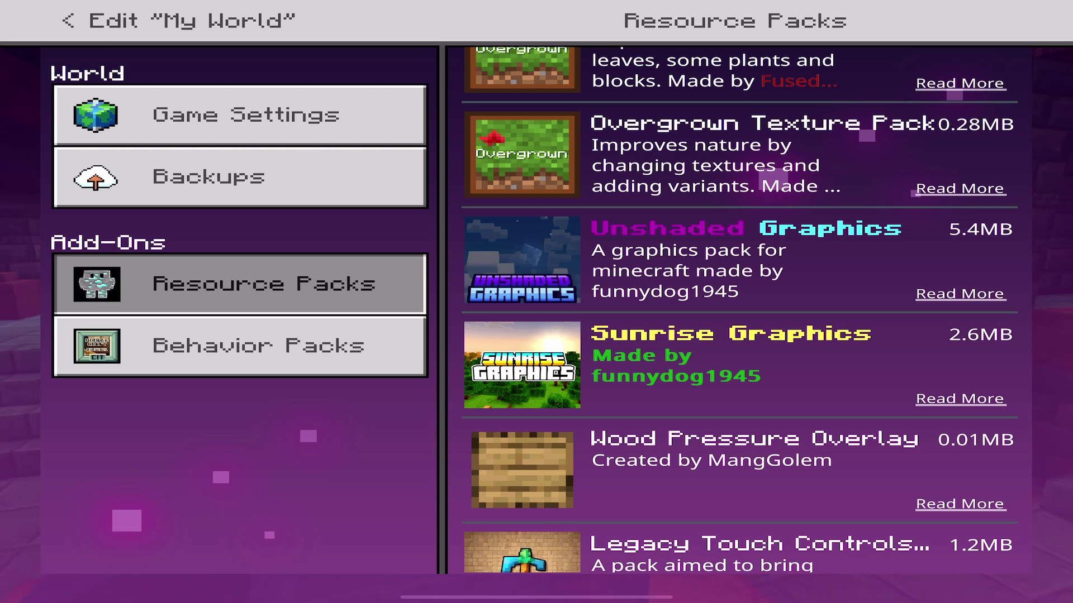
Activate the Blocklings Ores pack despite the warning, then view My World's Behavior Packs.
{"action": "scroll", "coordinate": [739, 310], "scroll_direction": "down", "scroll_amount": 15}
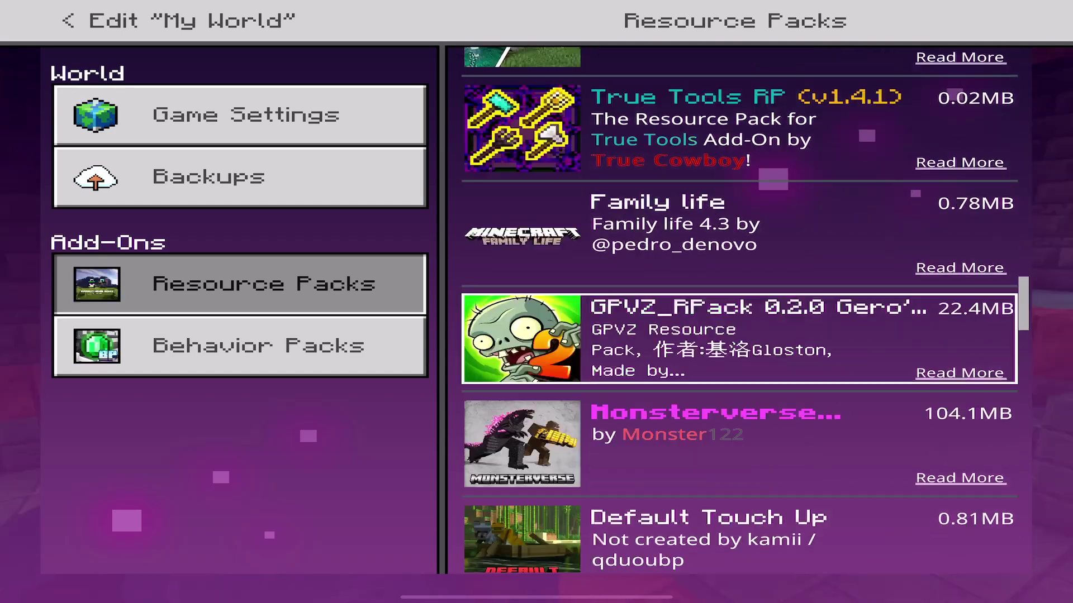
{"action": "scroll", "coordinate": [739, 310], "scroll_direction": "down", "scroll_amount": 15}
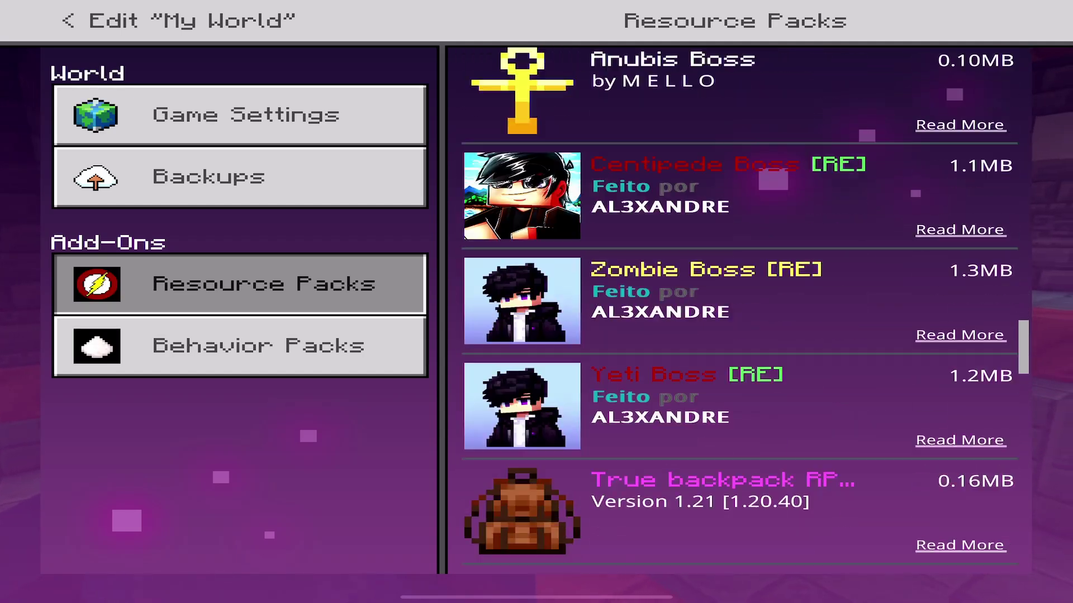
{"action": "scroll", "coordinate": [739, 310], "scroll_direction": "down", "scroll_amount": 10}
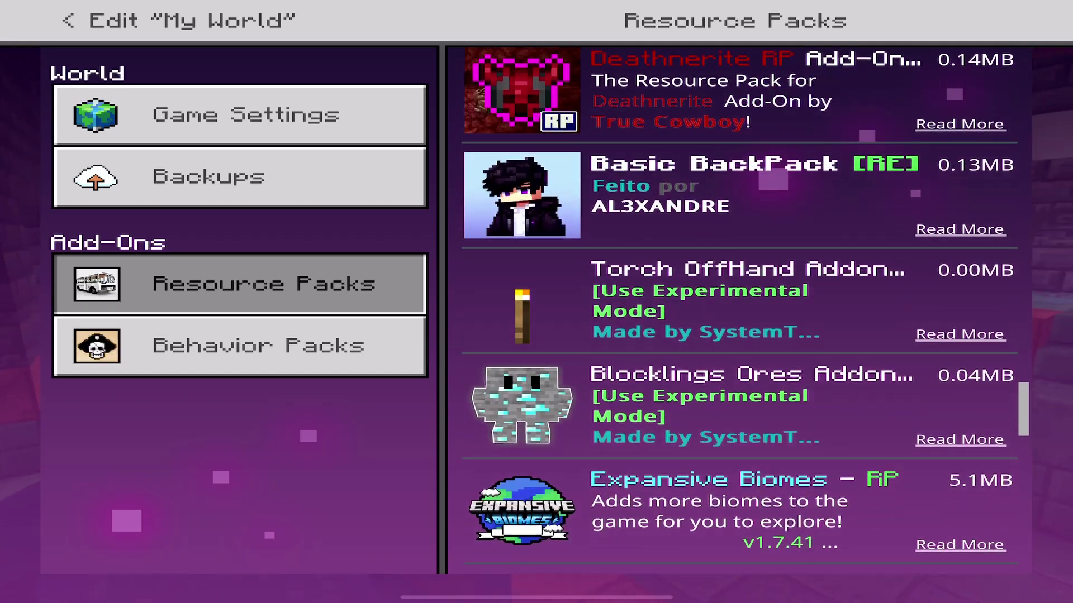
{"action": "left_click", "coordinate": [739, 333]}
{"action": "left_click", "coordinate": [742, 363]}
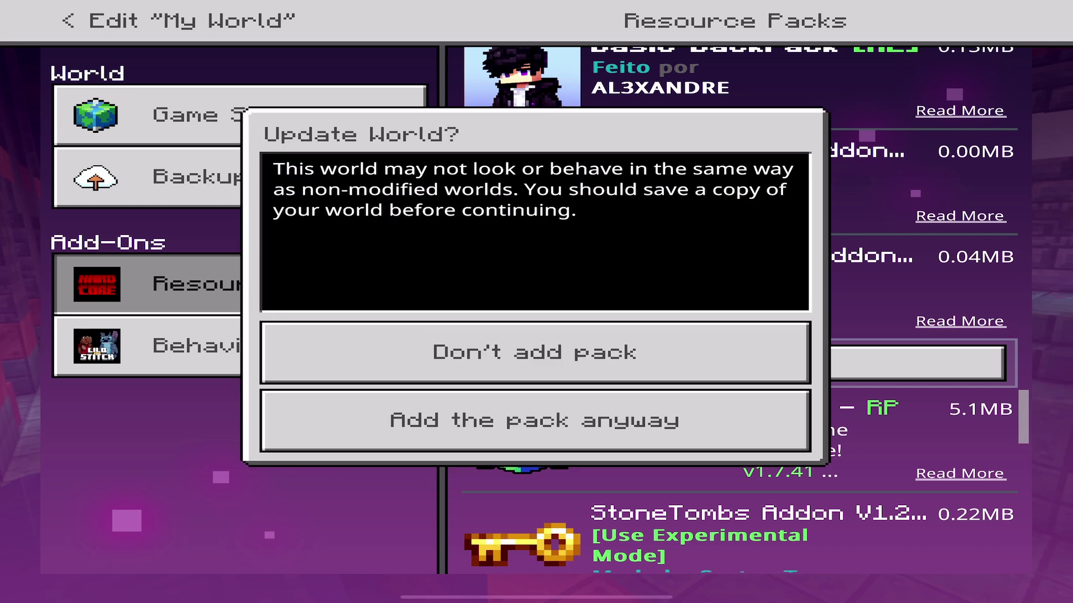
{"action": "left_click", "coordinate": [535, 421]}
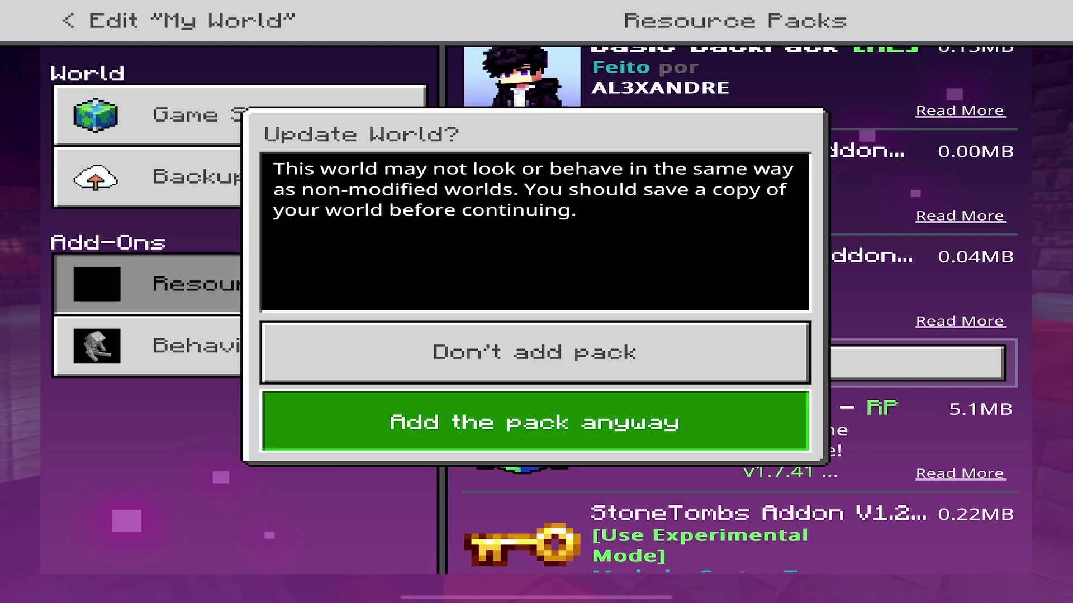
{"action": "left_click", "coordinate": [240, 346]}
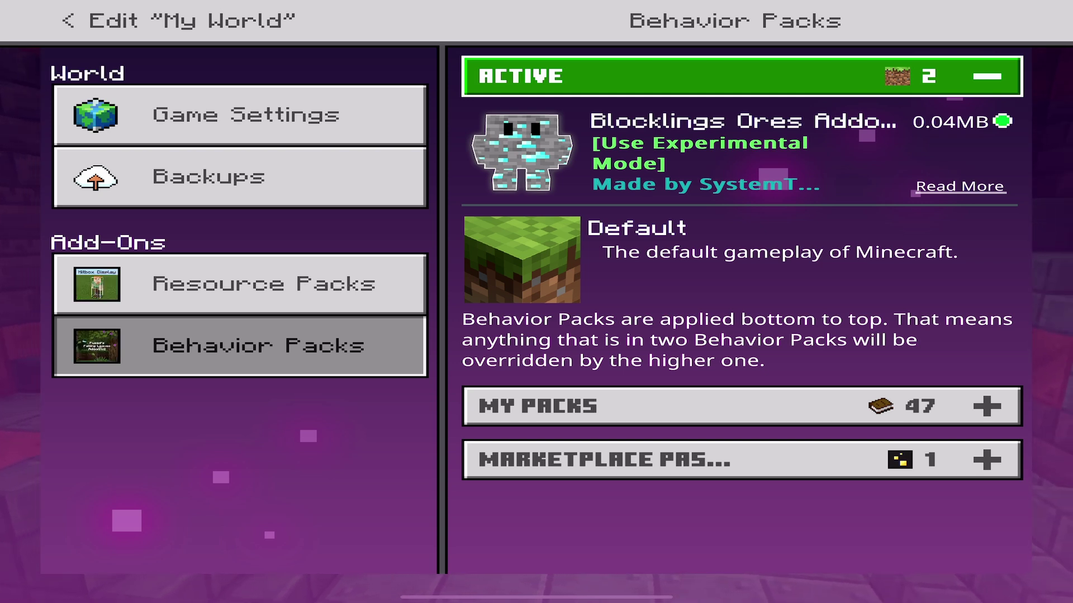
Collapse the active behavior packs list, then expand and collapse the owned My Packs list.
{"action": "key", "text": "Return"}
{"action": "key", "text": "Down"}
{"action": "key", "text": "Return"}
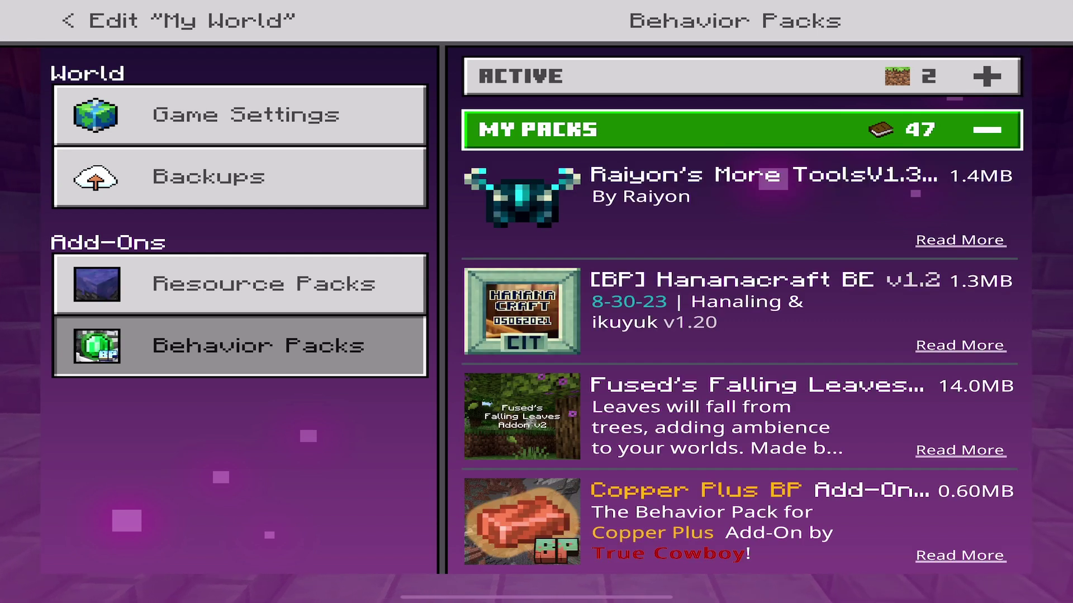
{"action": "key", "text": "Return"}
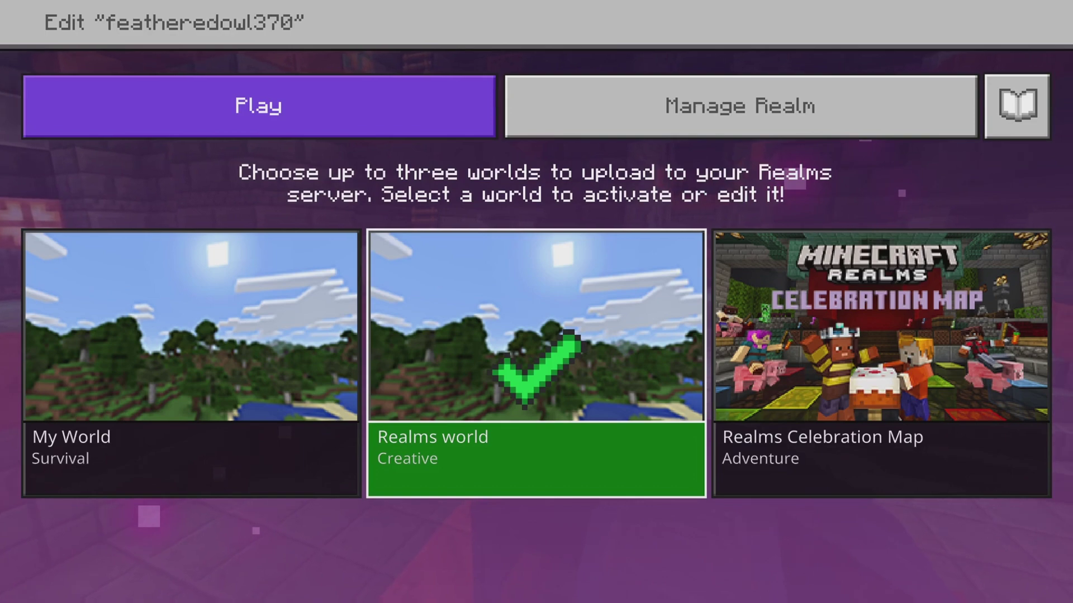
Check Realms world's active resource packs, which show two missing packs, then return to Game Settings.
{"action": "key", "text": "Return"}
{"action": "key", "text": "Return"}
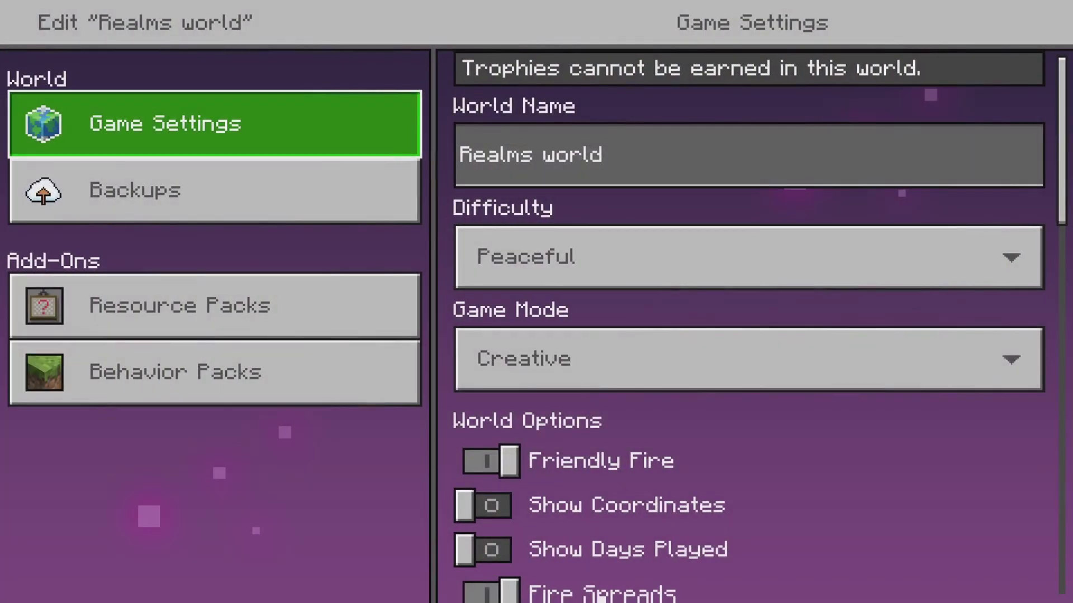
{"action": "left_click", "coordinate": [215, 306]}
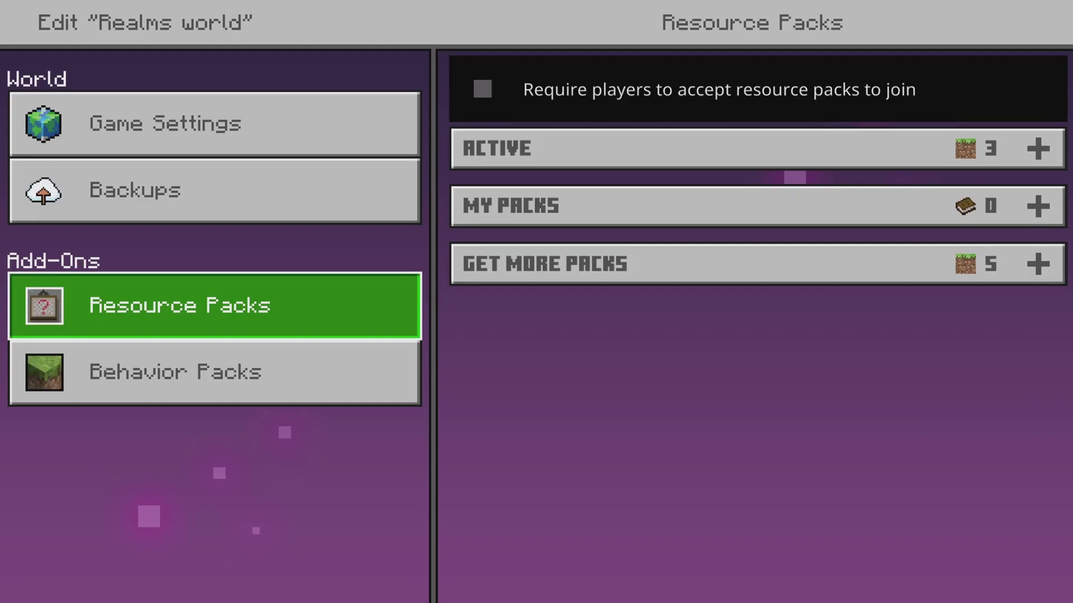
{"action": "left_click", "coordinate": [758, 148]}
{"action": "key", "text": "Return"}
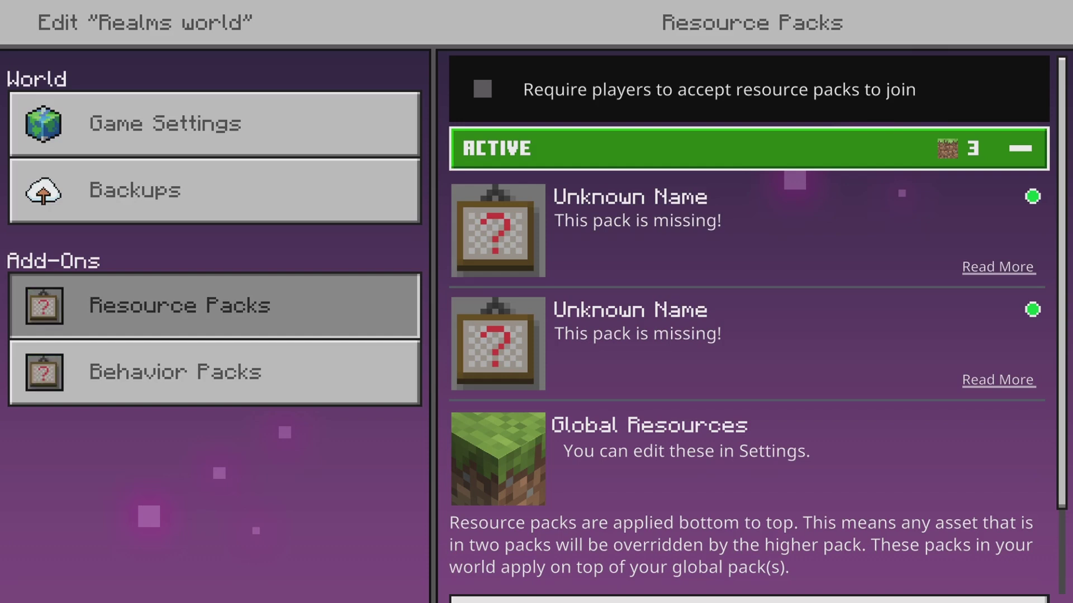
{"action": "key", "text": "Left"}
{"action": "key", "text": "Up"}
{"action": "key", "text": "Up"}
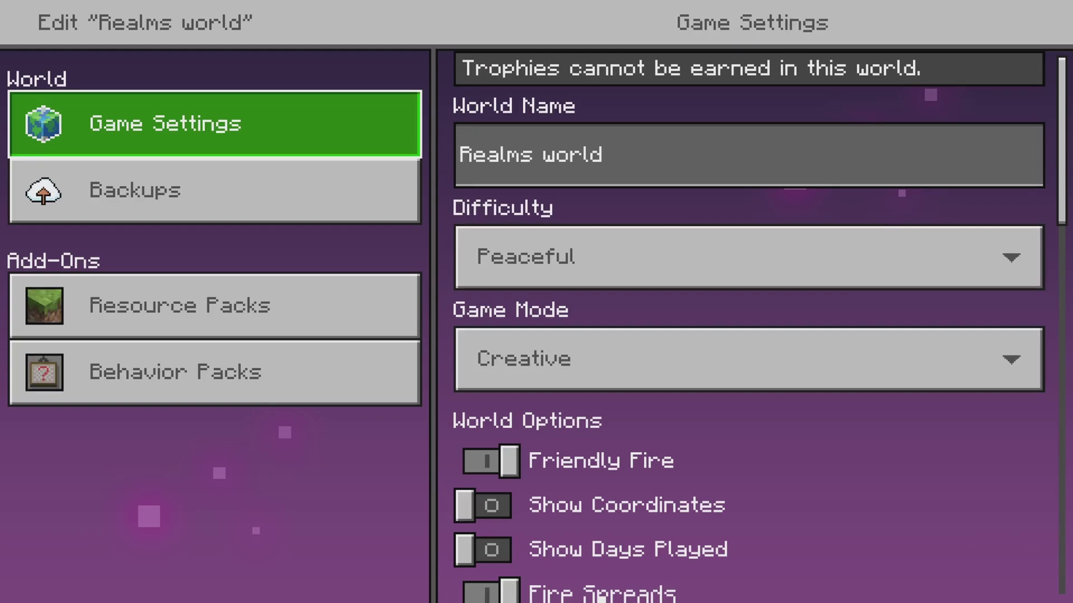
Move down Realms world's Game Settings to Download World and confirm the download.
{"action": "key", "text": "Right"}
{"action": "key", "text": "Down"}
{"action": "key", "text": "Down"}
{"action": "key", "text": "Down"}
{"action": "key", "text": "Down"}
{"action": "key", "text": "Down"}
{"action": "key", "text": "Down"}
{"action": "key", "text": "Down"}
{"action": "key", "text": "Down"}
{"action": "key", "text": "Down"}
{"action": "key", "text": "Down"}
{"action": "key", "text": "Down"}
{"action": "key", "text": "Down"}
{"action": "key", "text": "Down"}
{"action": "key", "text": "Down"}
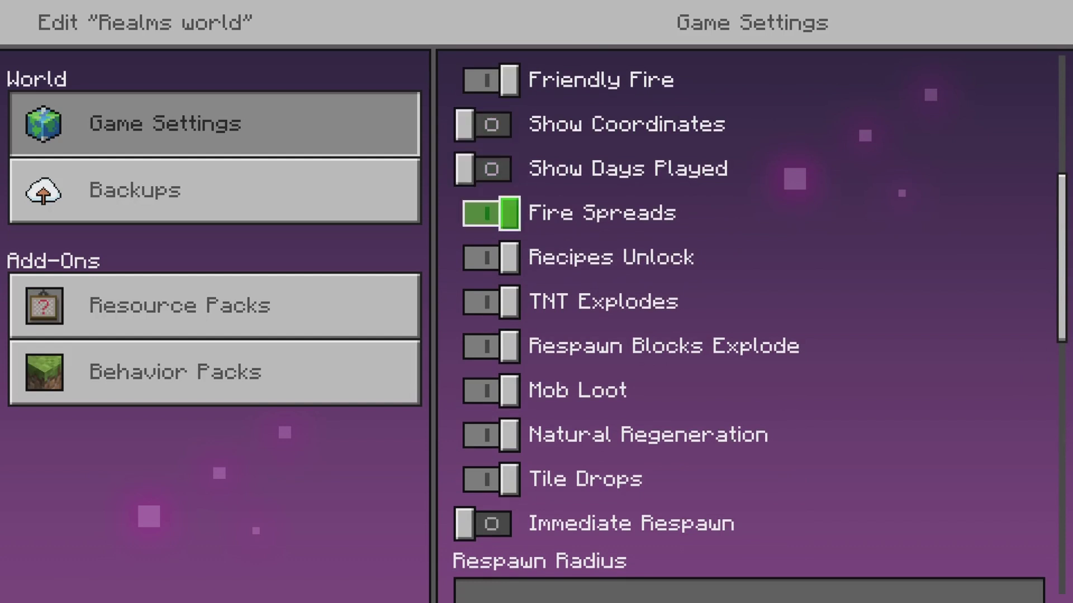
{"action": "key", "text": "Down"}
{"action": "key", "text": "Down"}
{"action": "key", "text": "Down"}
{"action": "key", "text": "Down"}
{"action": "key", "text": "Down"}
{"action": "key", "text": "Down"}
{"action": "key", "text": "Down"}
{"action": "key", "text": "Down"}
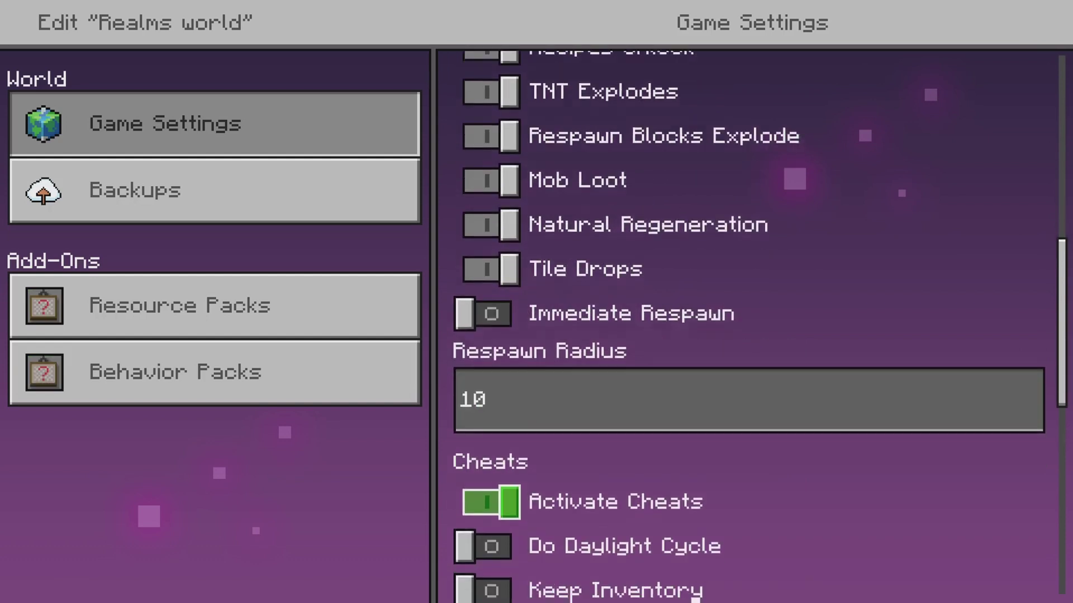
{"action": "key", "text": "Down"}
{"action": "key", "text": "Down"}
{"action": "key", "text": "Down"}
{"action": "key", "text": "Down"}
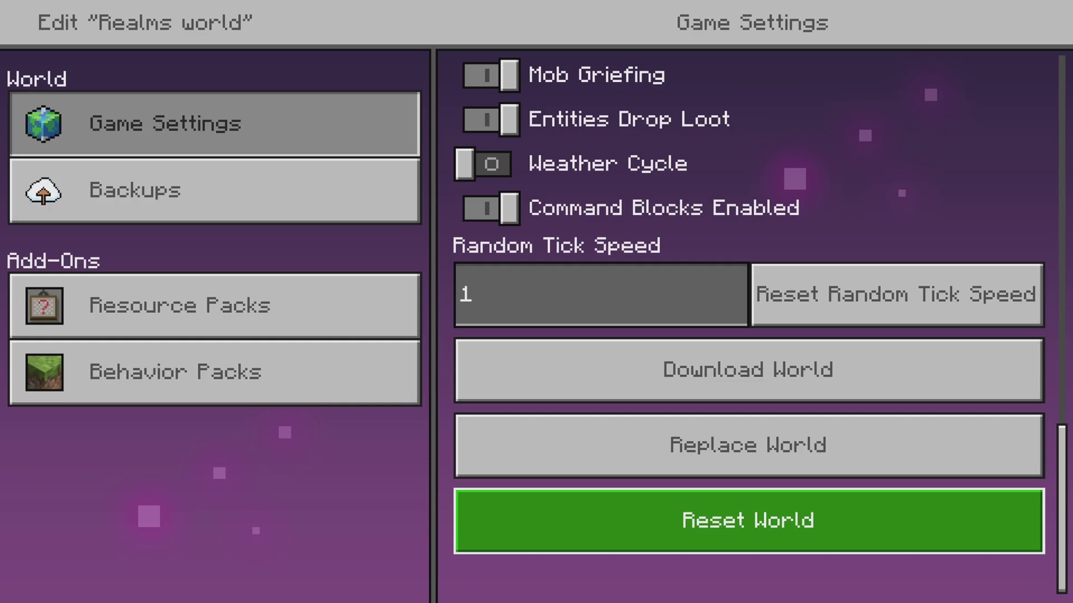
{"action": "left_click", "coordinate": [748, 370]}
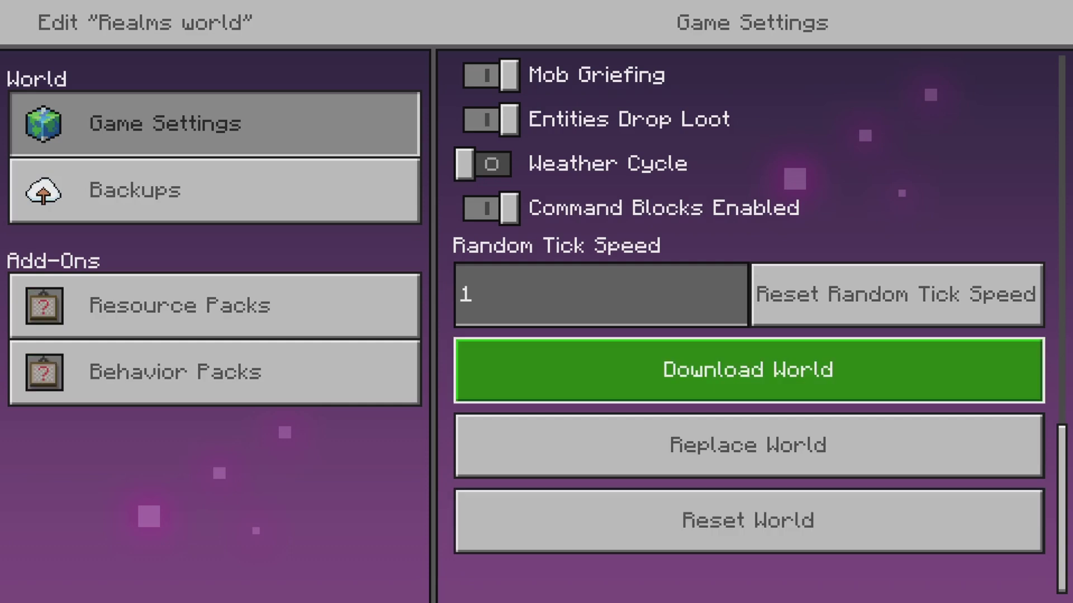
{"action": "key", "text": "Return"}
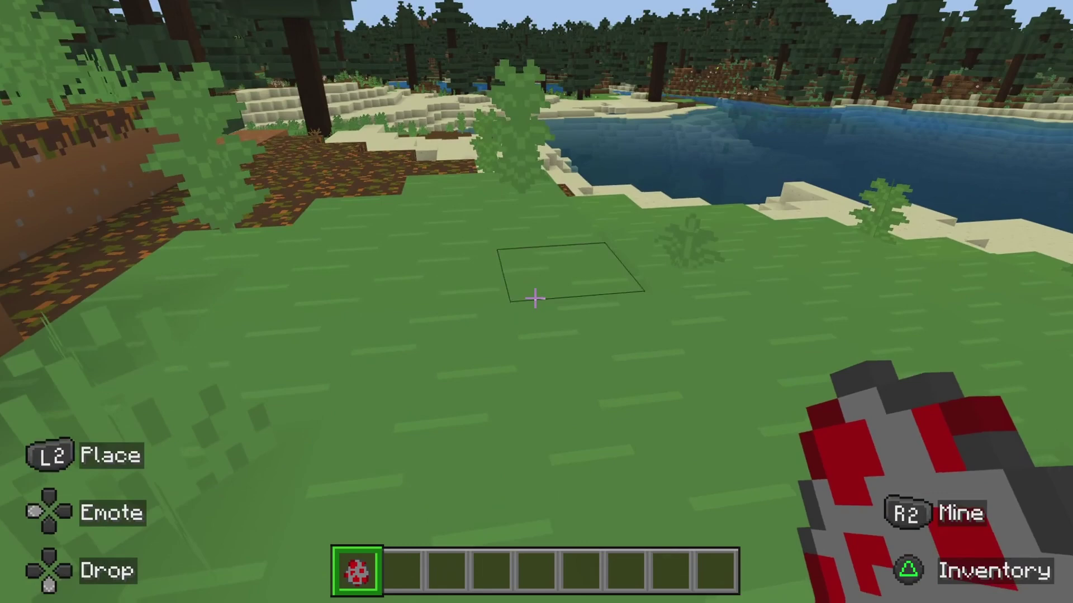
Spawn six Blocklings mobs on the grass, including redstone ore and mushroom variants.
{"action": "right_click", "coordinate": [535, 299]}
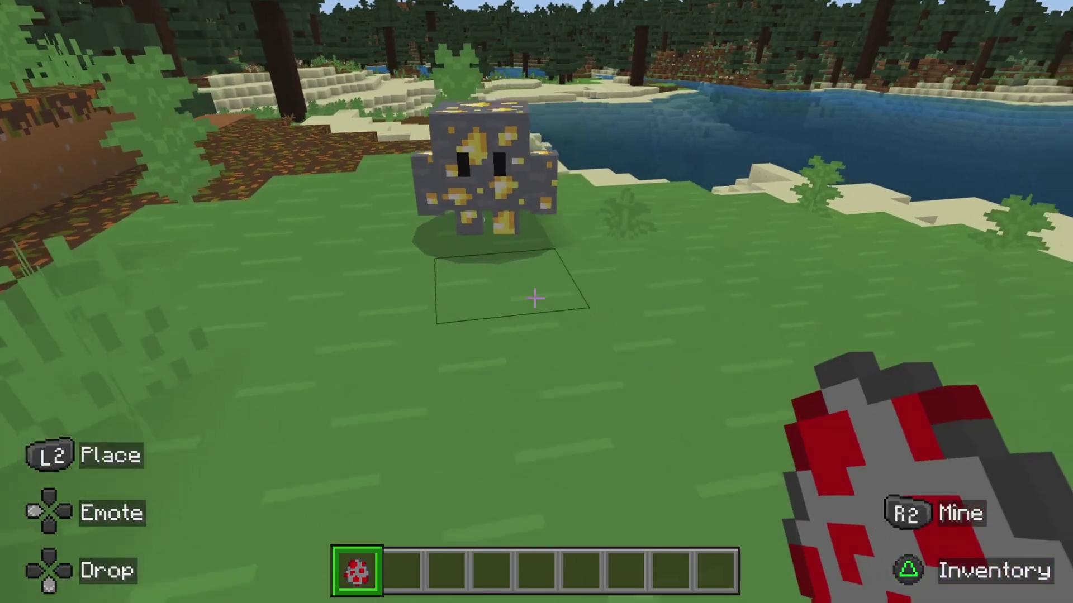
{"action": "right_click", "coordinate": [535, 299]}
{"action": "right_click", "coordinate": [535, 299]}
{"action": "right_click", "coordinate": [535, 299]}
{"action": "right_click", "coordinate": [535, 299]}
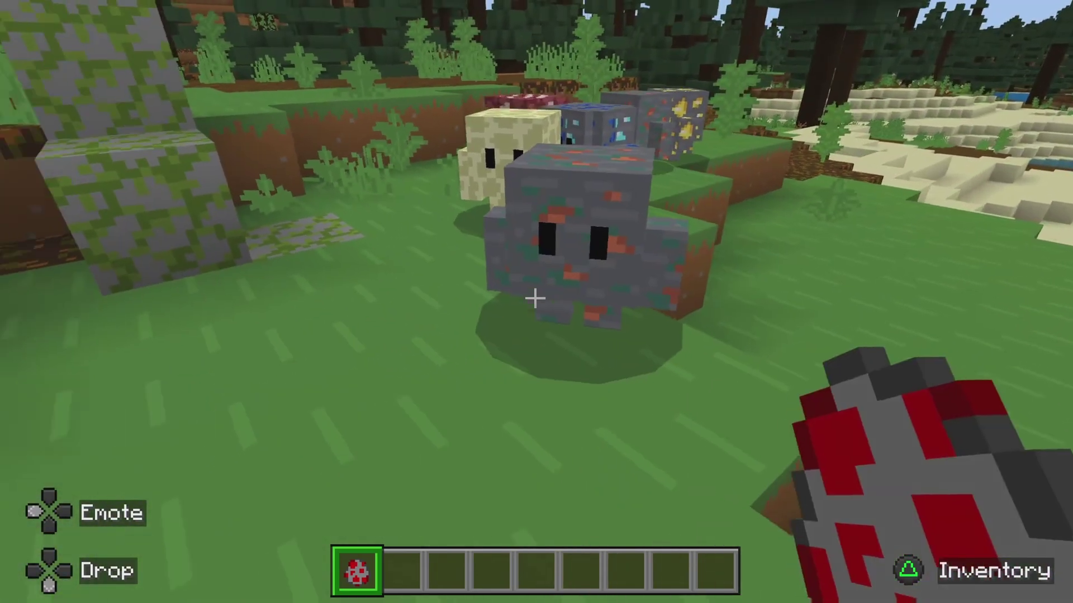
{"action": "right_click", "coordinate": [535, 299]}
{"action": "scroll", "coordinate": [535, 299], "scroll_direction": "down", "scroll_amount": 1}
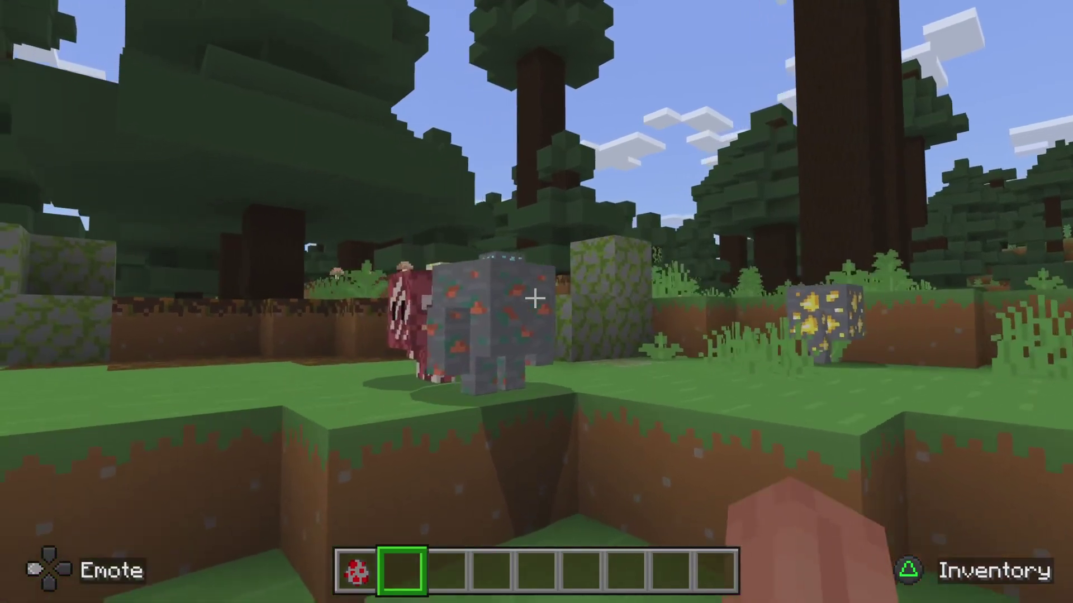
{"action": "scroll", "coordinate": [535, 298], "scroll_direction": "up", "scroll_amount": 1}
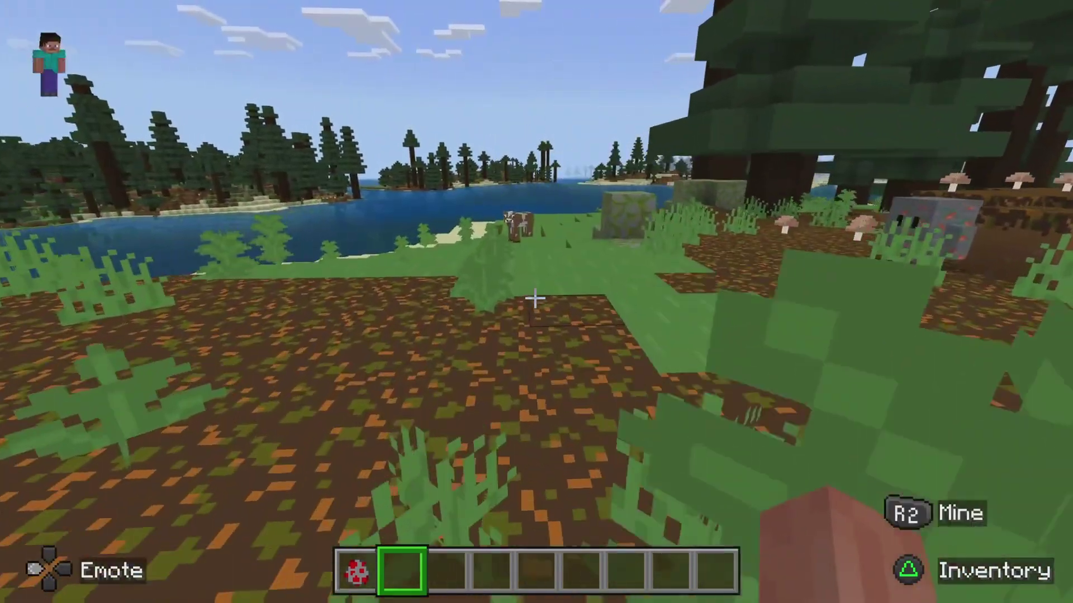
Walk forward across the leaf-covered taiga forest toward the lake.
{"action": "key", "text": "w"}
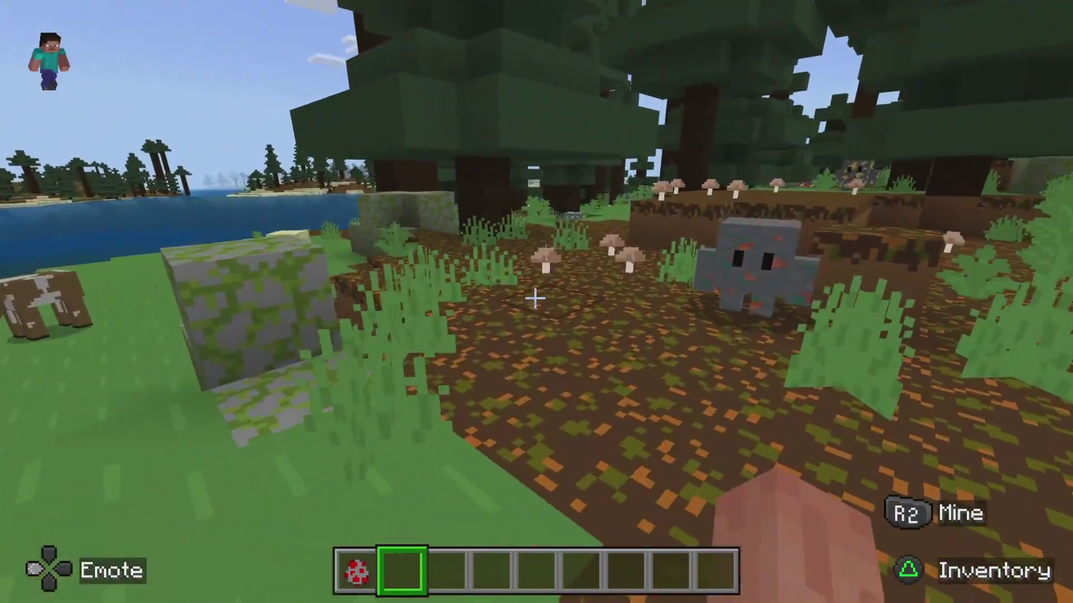
{"action": "key", "text": "w"}
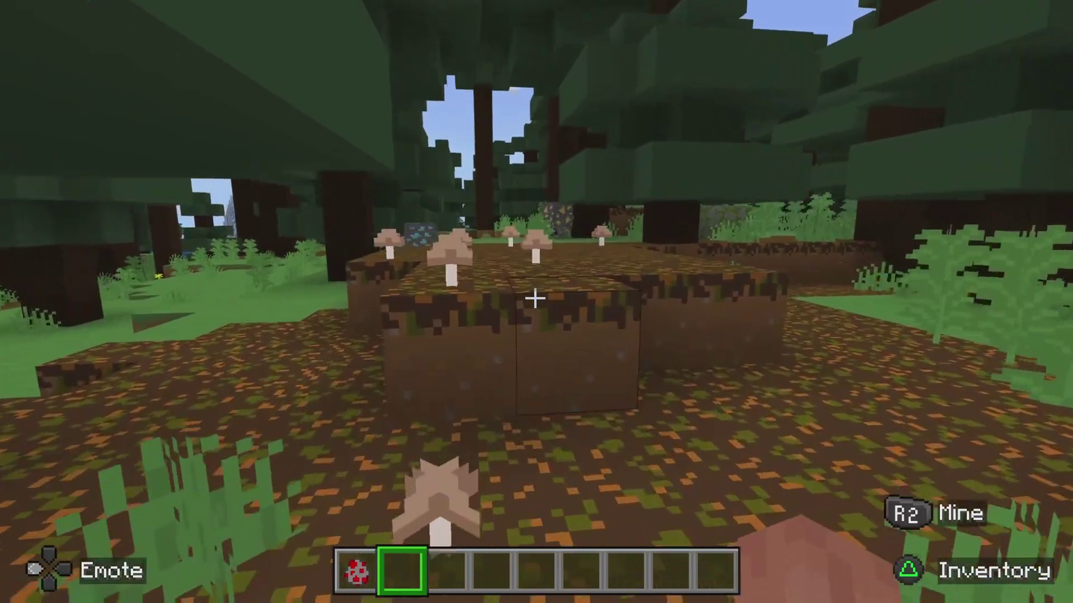
{"action": "key", "text": "w"}
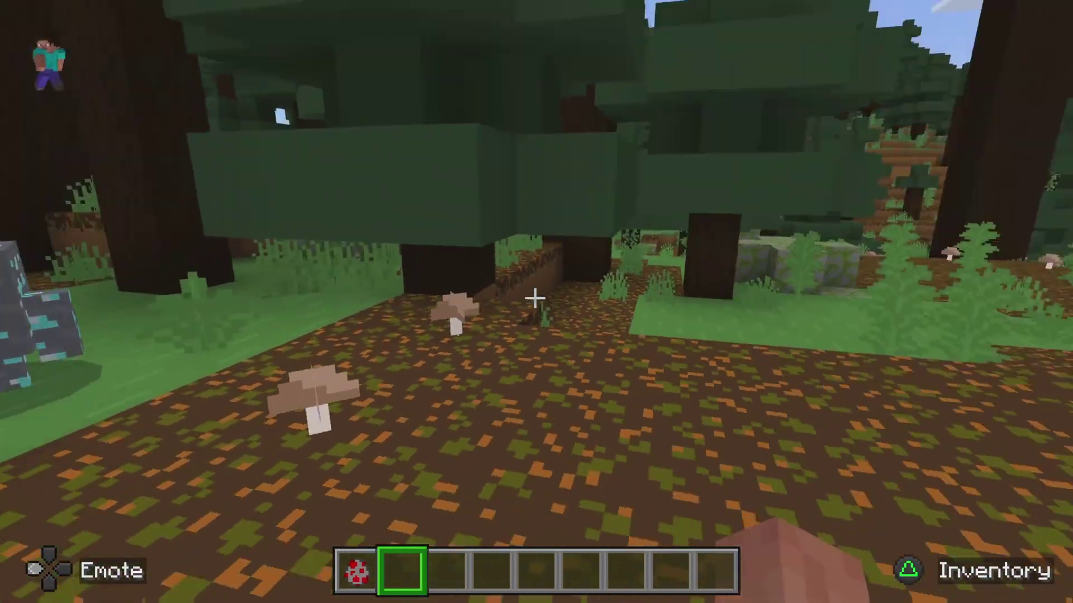
{"action": "key", "text": "w"}
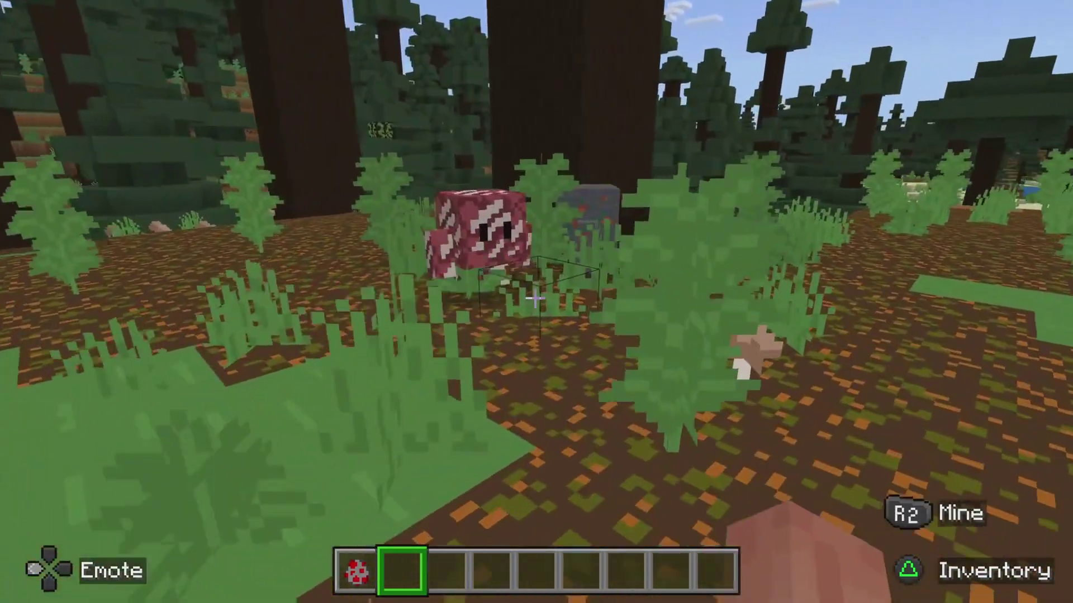
{"action": "key", "text": "w"}
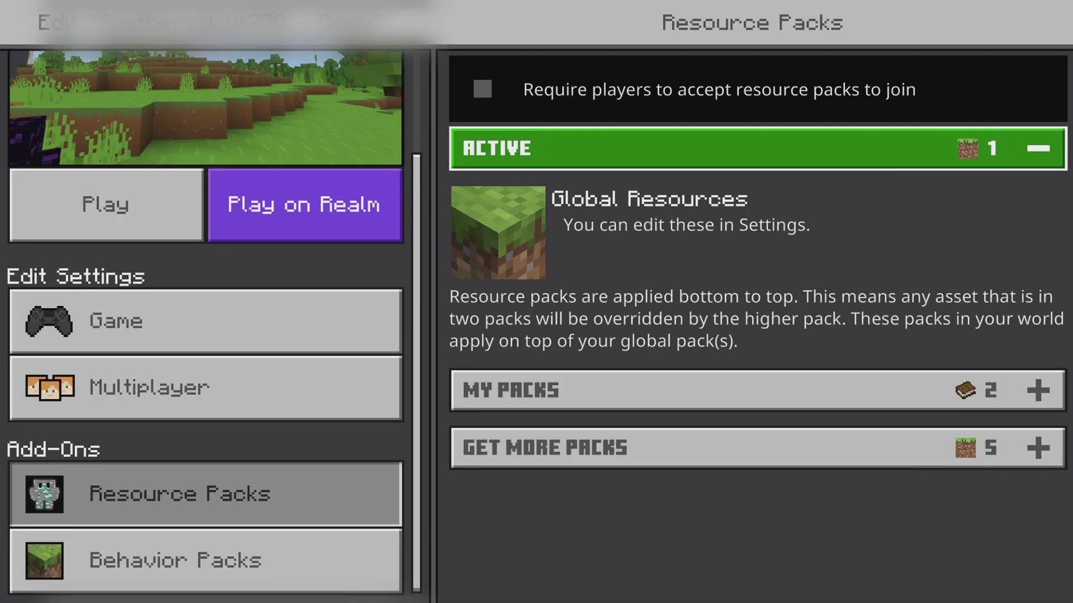
{"action": "key", "text": "Return"}
{"action": "key", "text": "Down"}
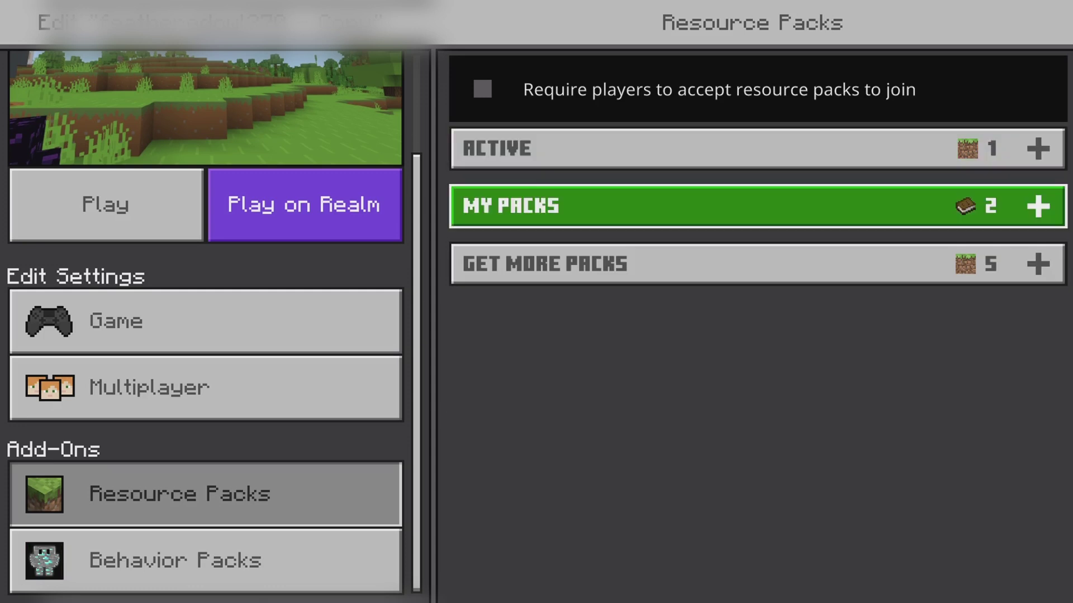
{"action": "key", "text": "Return"}
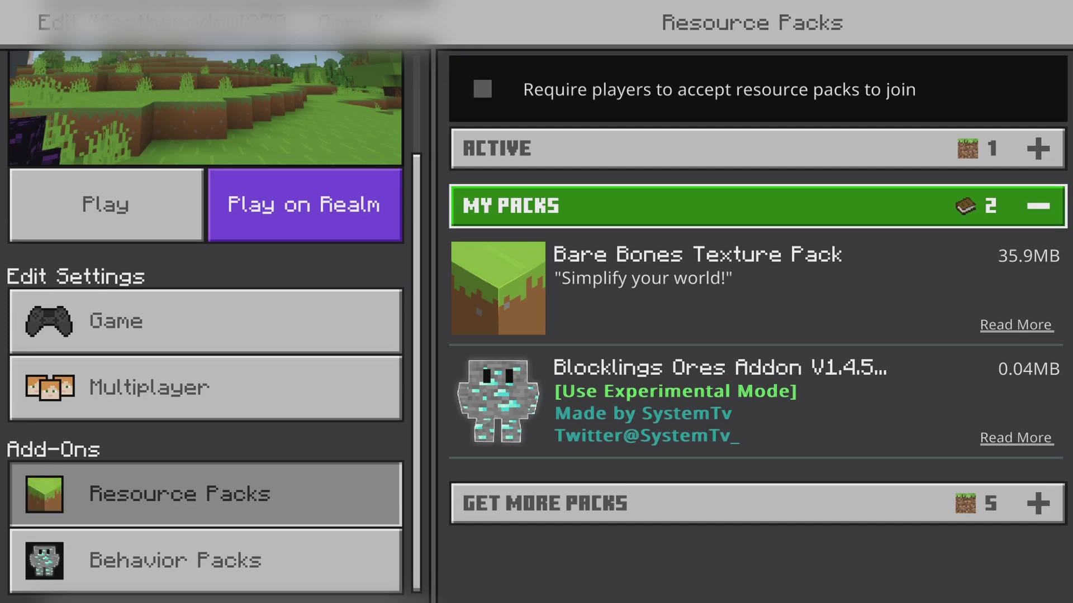
{"action": "key", "text": "Return"}
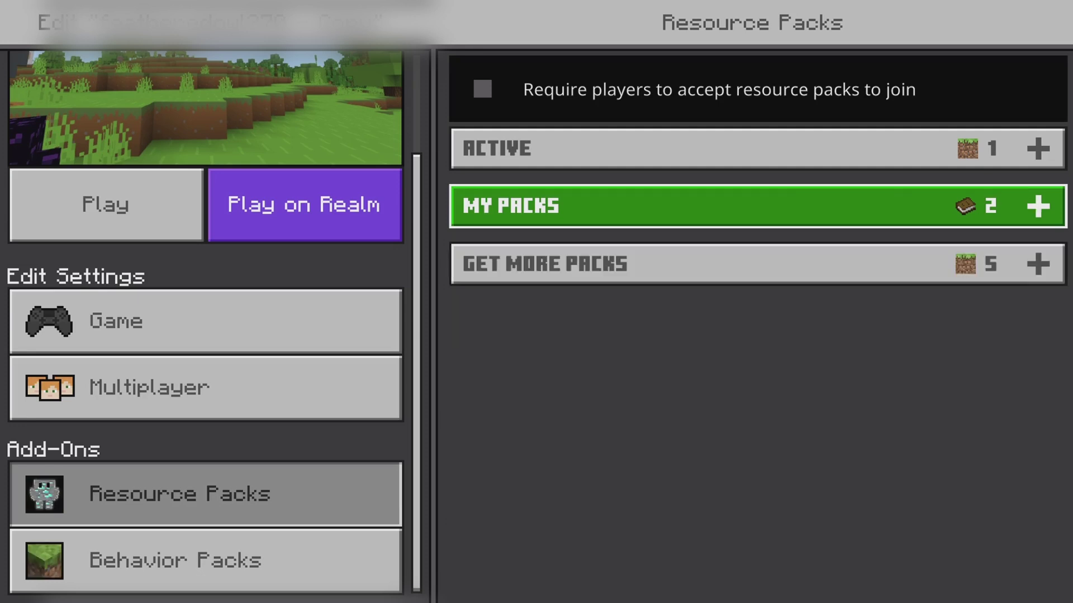